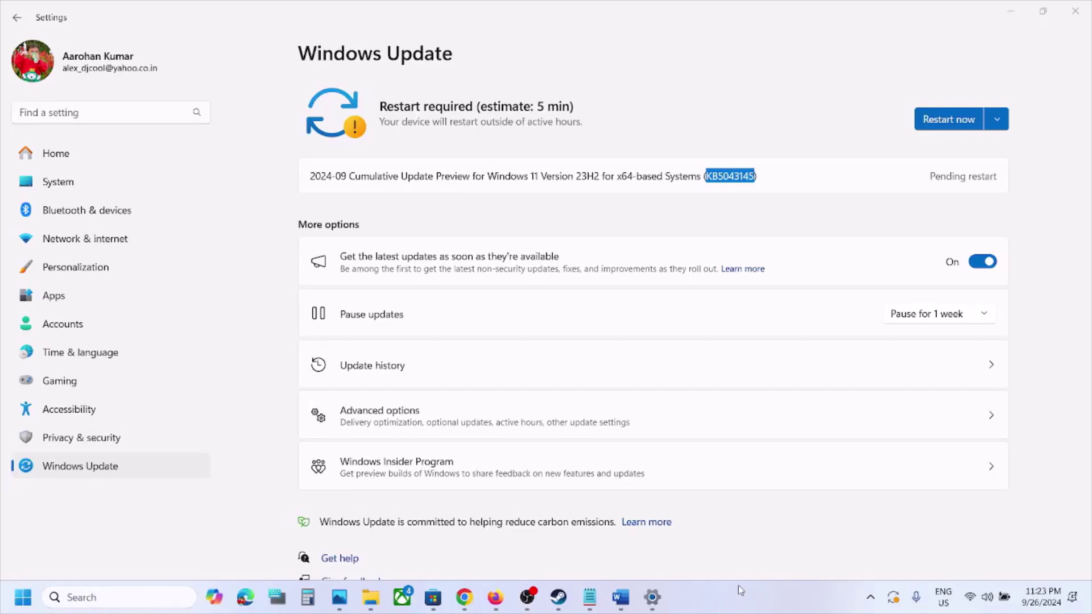
Step: Highlight the update number KB5043145 of the pending cumulative update preview on the Windows Update page
left_click(738, 180)
double_click(732, 174)
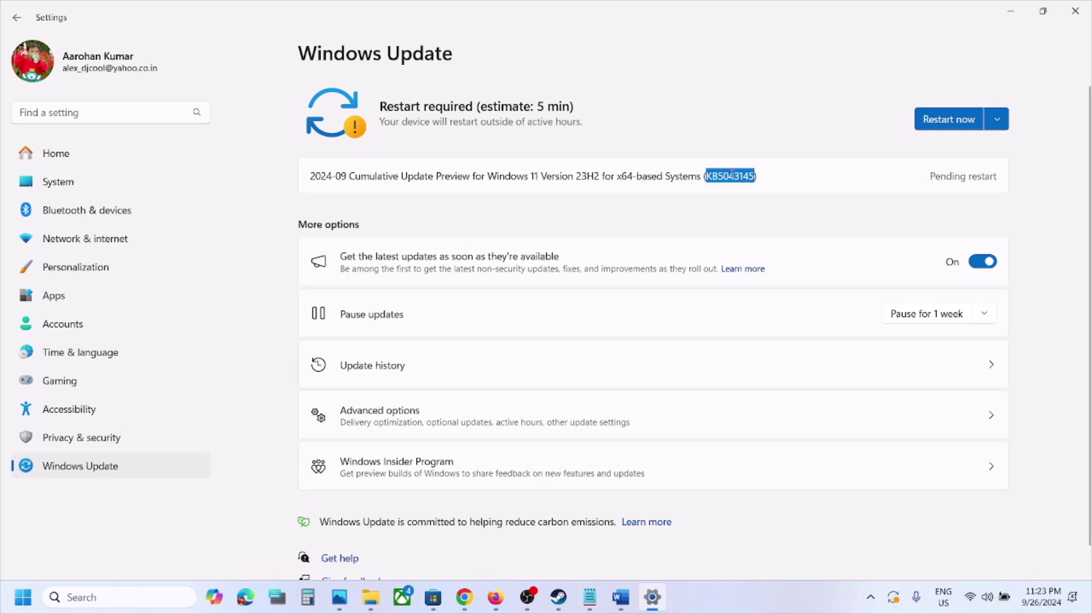
left_click(777, 603)
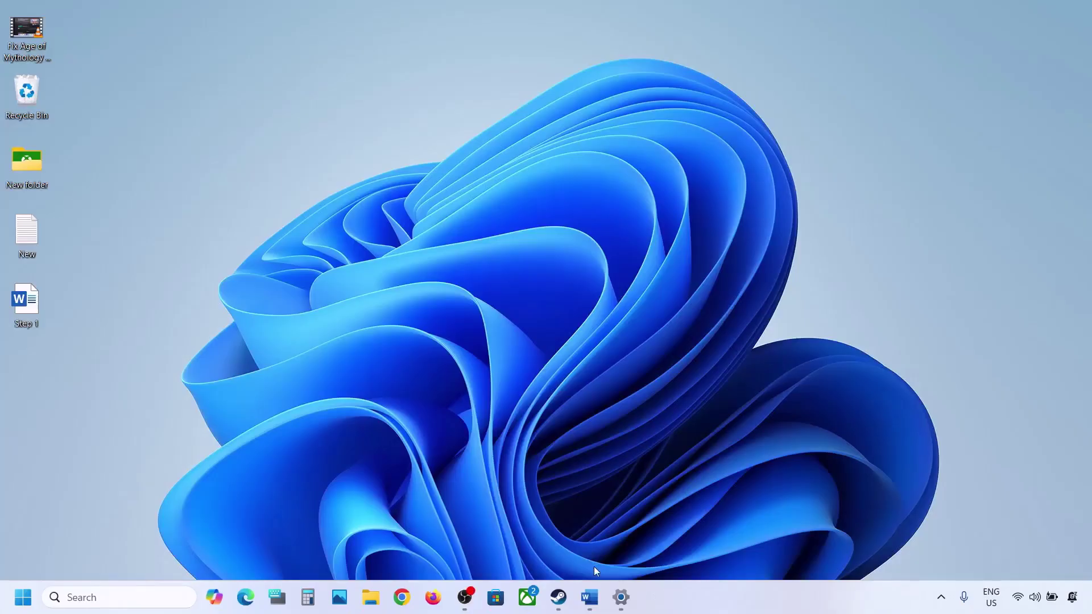
Step: Switch to the Word notes, highlight the Step 1 instruction "Start App Readiness Service", and minimize the document
left_click(589, 596)
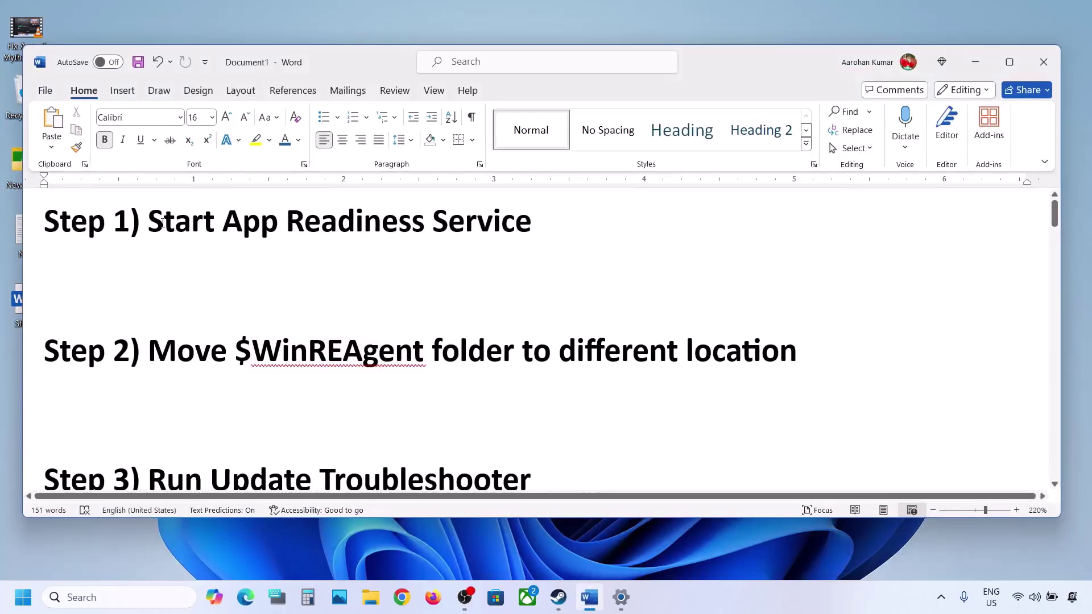
left_click_drag(197, 223, 537, 228)
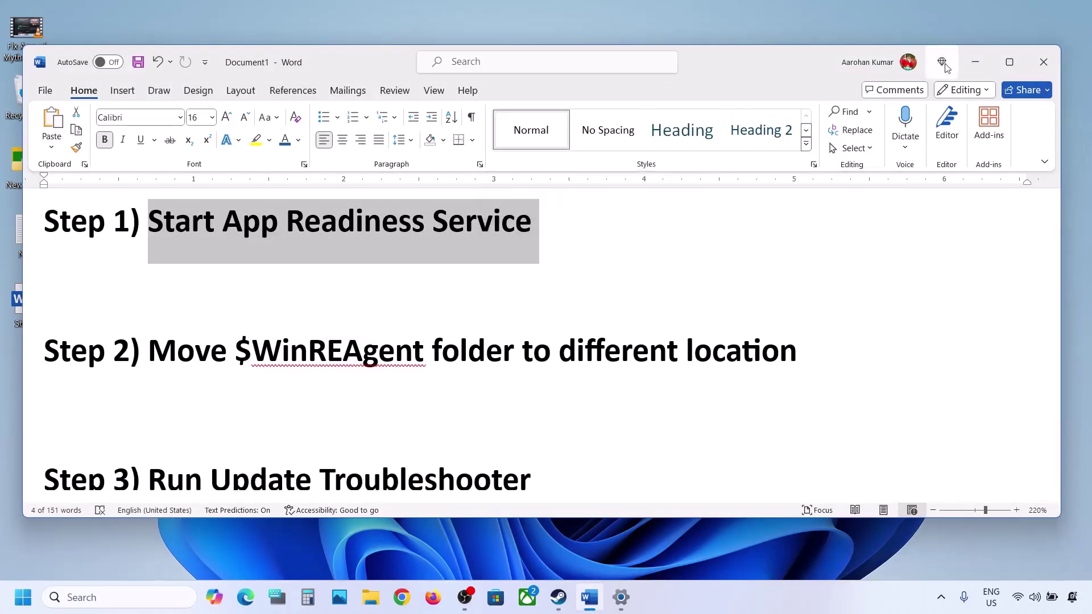
left_click(974, 67)
Step: Find and open the Services console and bring up the properties of the App Readiness service
left_click(162, 592)
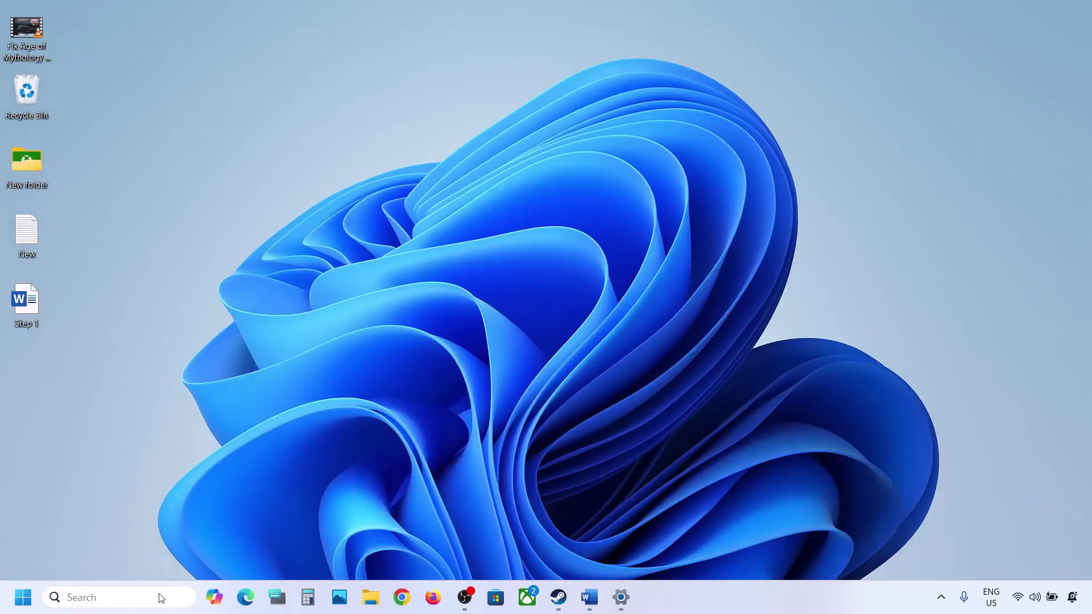
type("services")
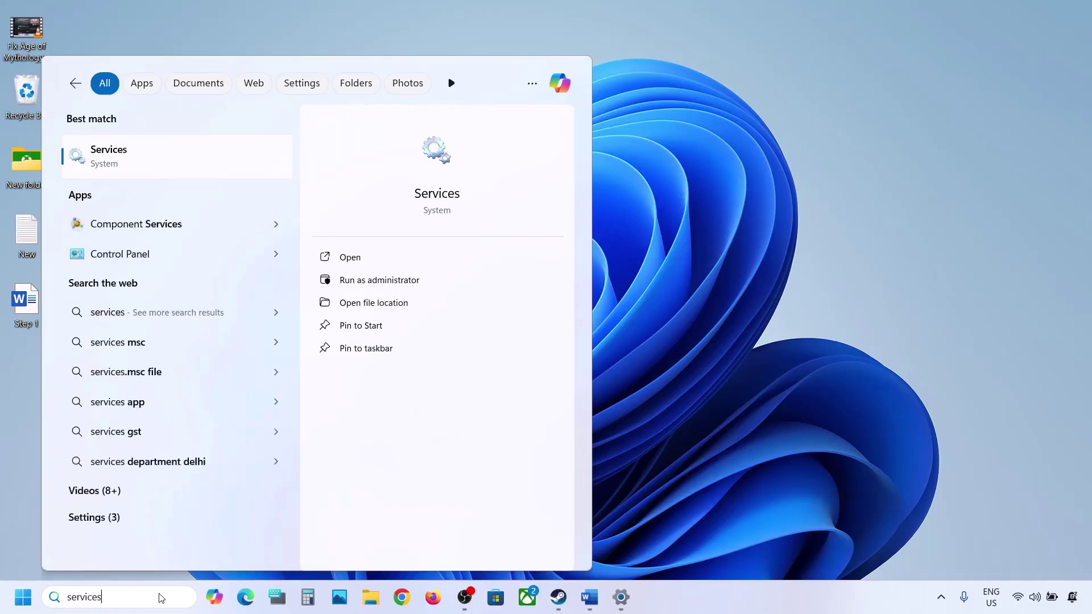
left_click(100, 169)
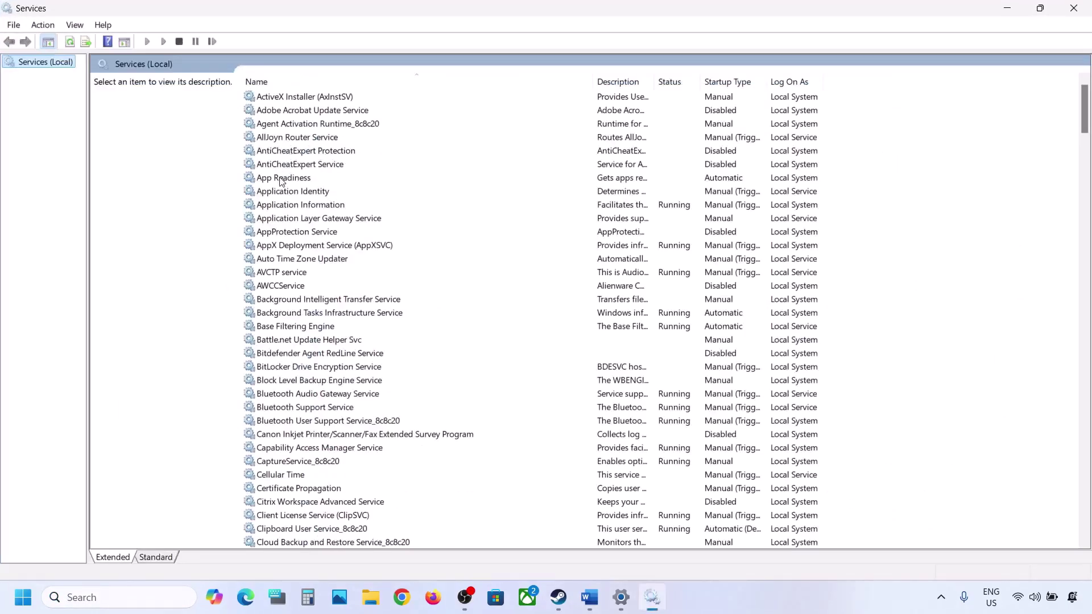
left_click(281, 178)
double_click(331, 181)
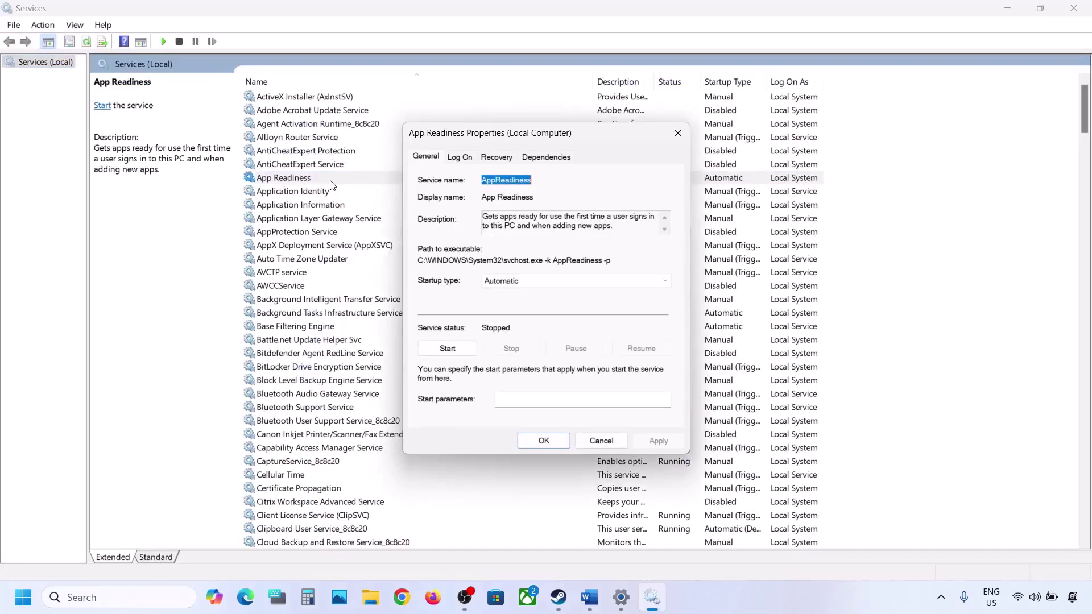
Step: Set the App Readiness startup type to Automatic, start the service, and close the Services console
left_click(522, 282)
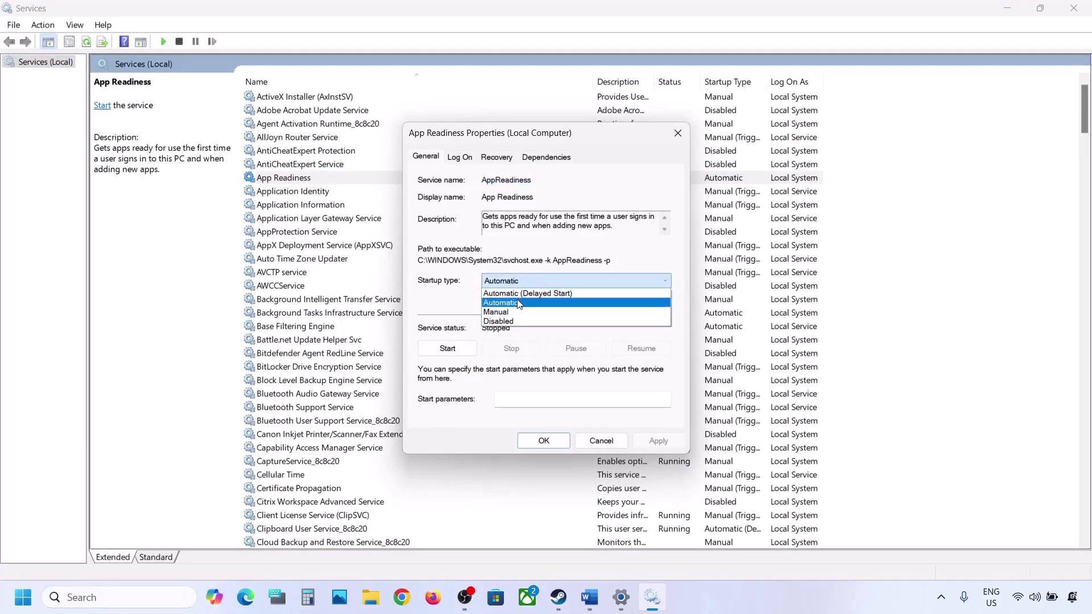
left_click(518, 304)
left_click(650, 442)
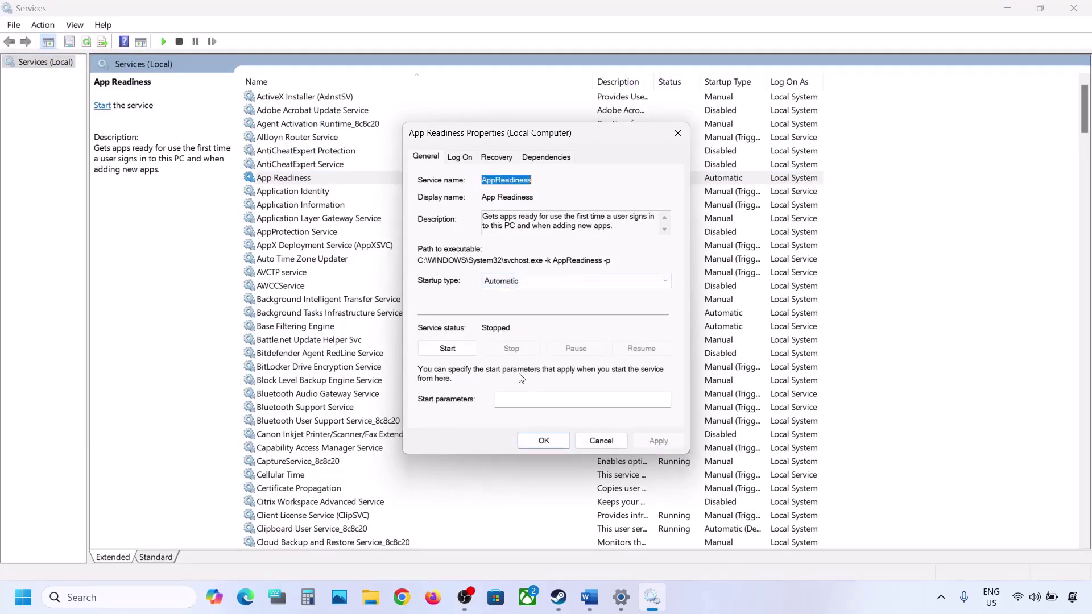
left_click(449, 349)
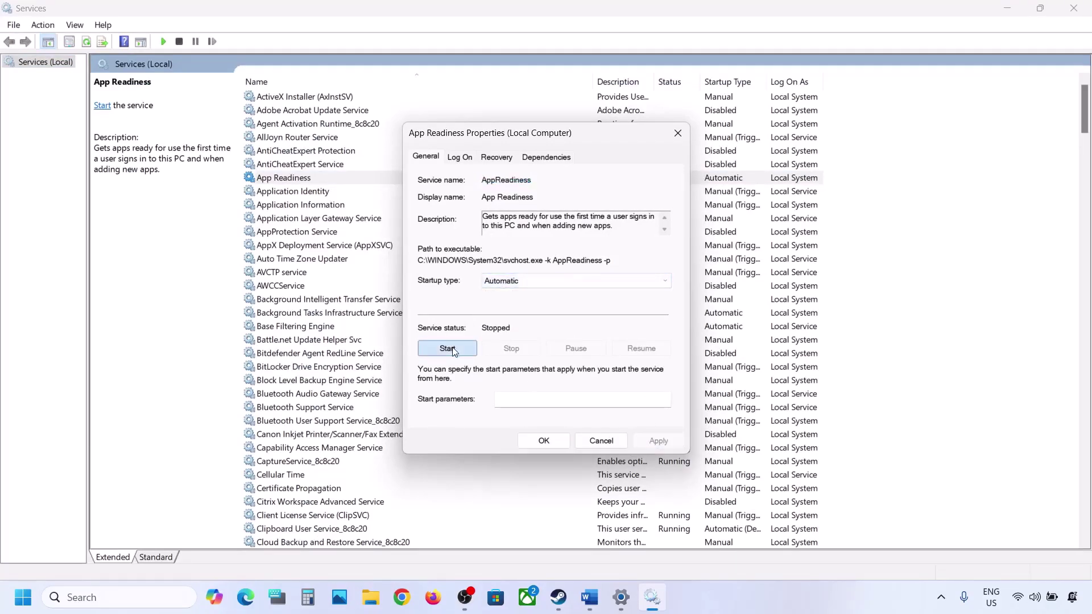
left_click(551, 445)
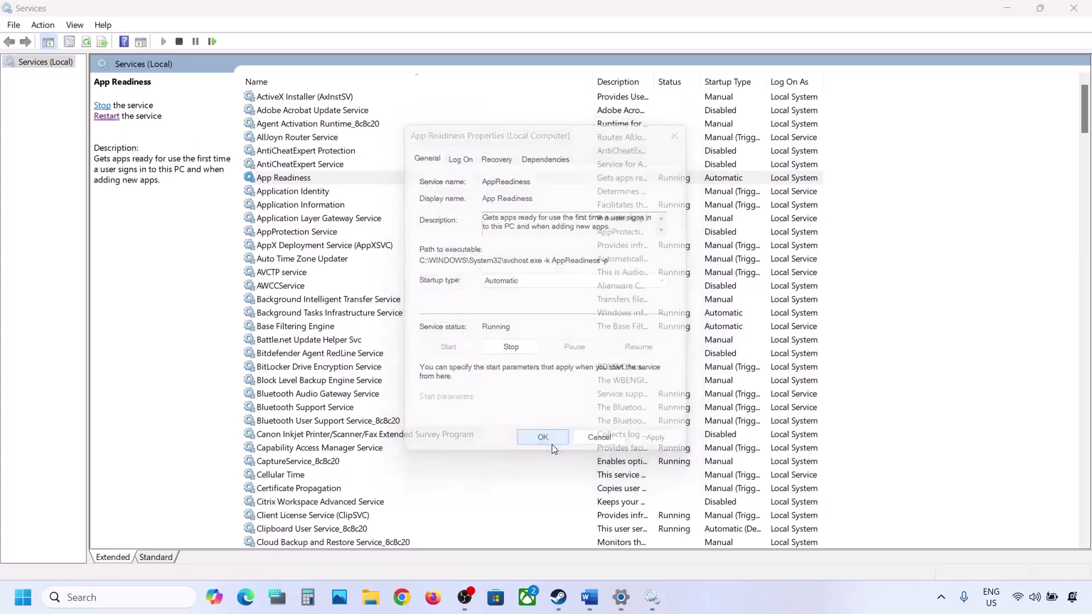
left_click(1084, 8)
Step: Highlight $WinREAgent in the Word notes' Step 2 and select that folder on the C: drive in File Explorer
left_click(589, 597)
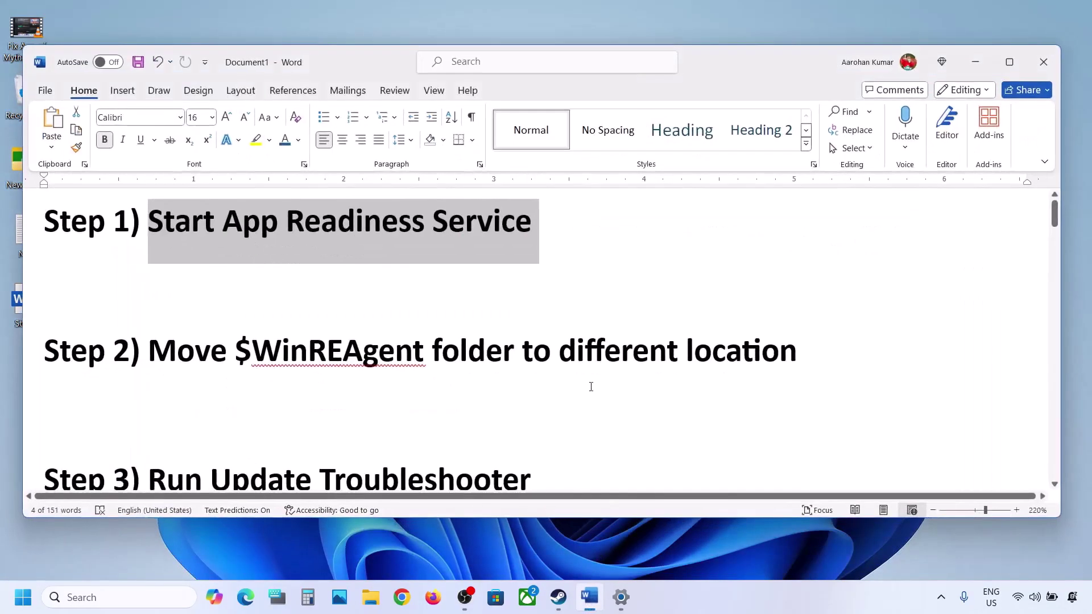
left_click_drag(235, 346, 396, 341)
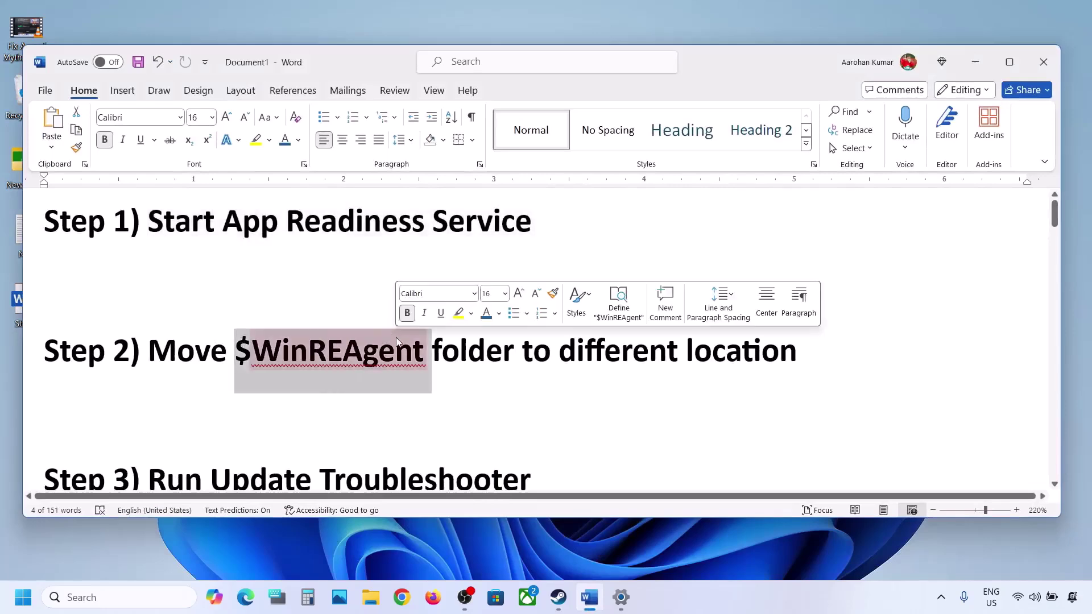
left_click(370, 597)
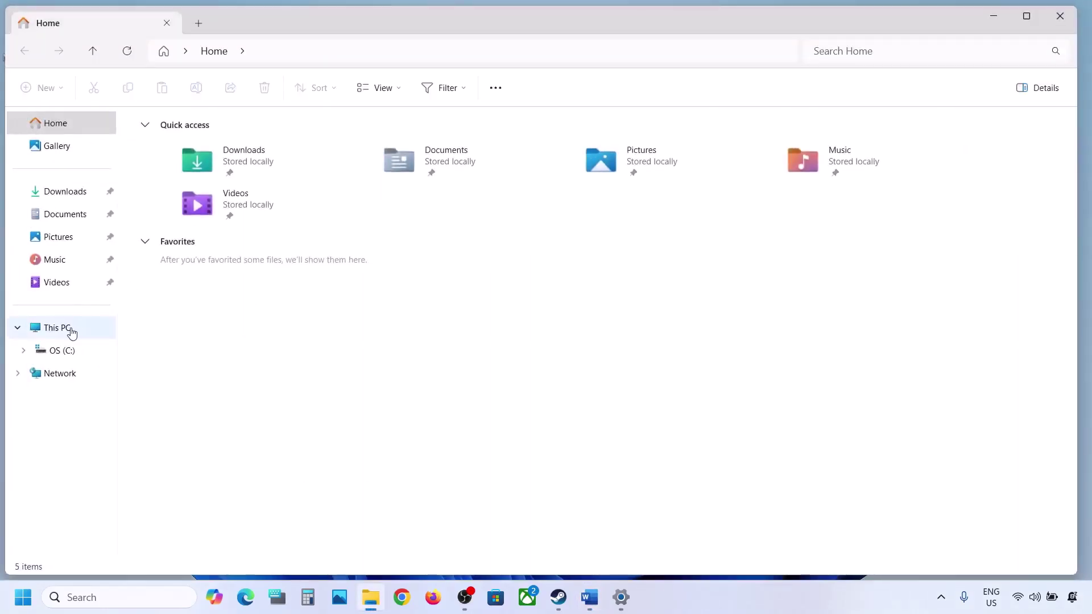
left_click(68, 330)
double_click(231, 152)
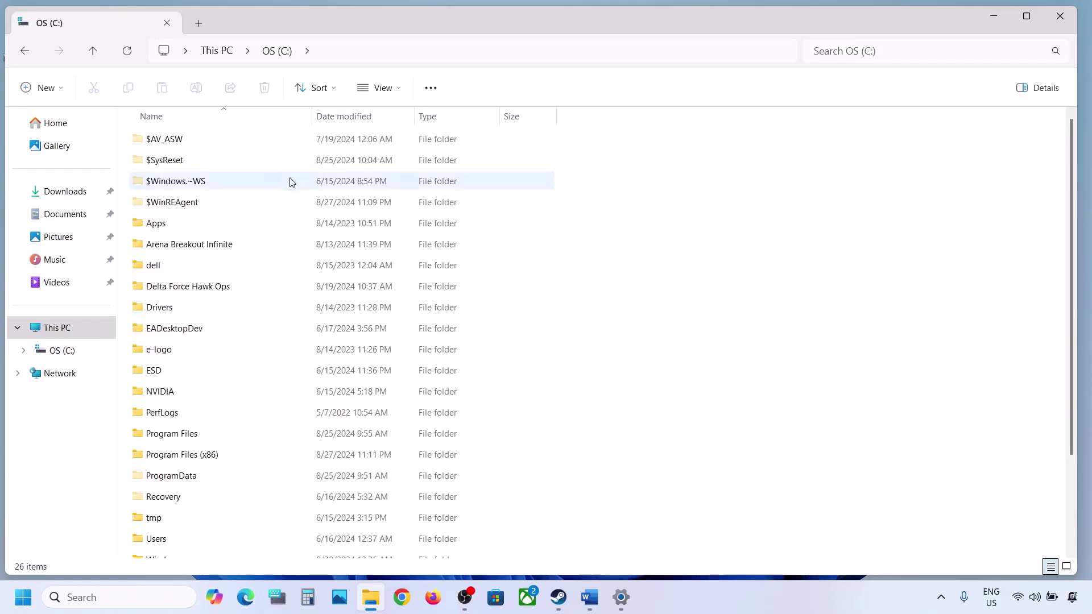
left_click(179, 208)
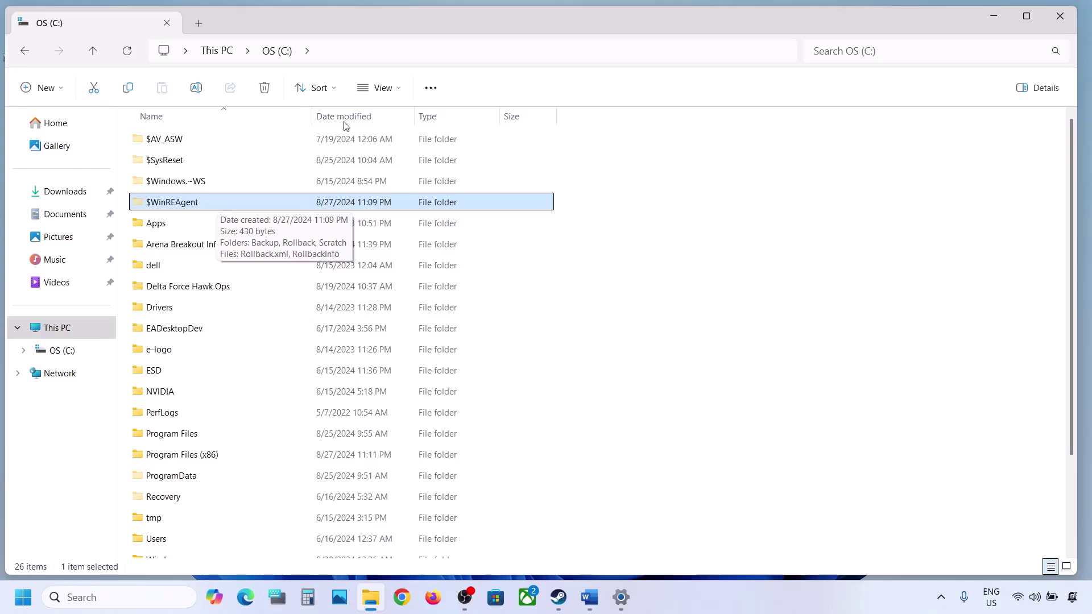
Step: Check that the File Explorer view is set to show hidden items, and reselect the $WinREAgent folder
left_click(381, 88)
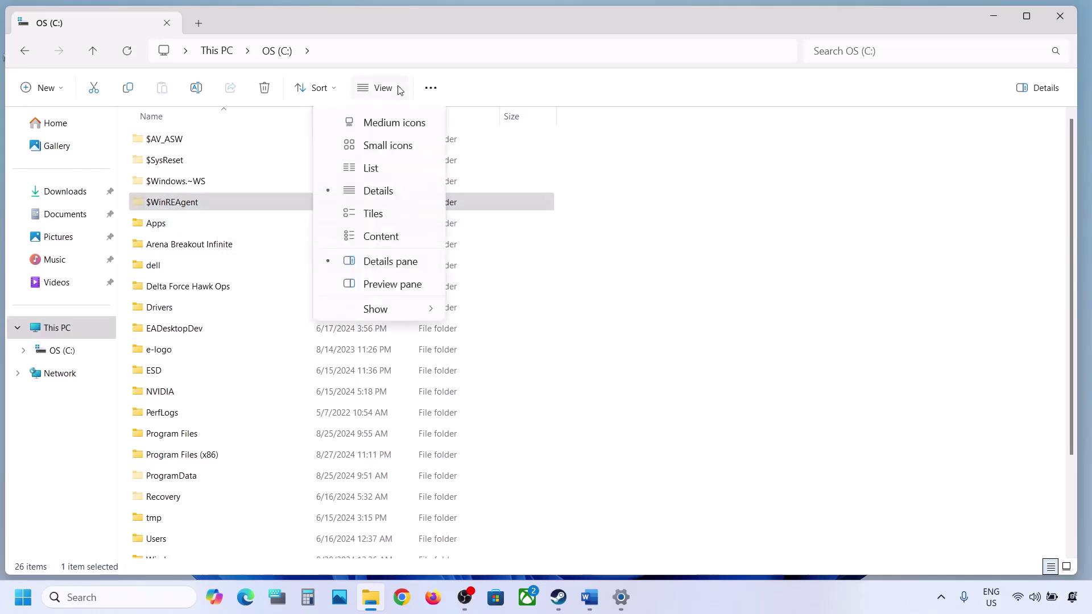
mouse_move(373, 355)
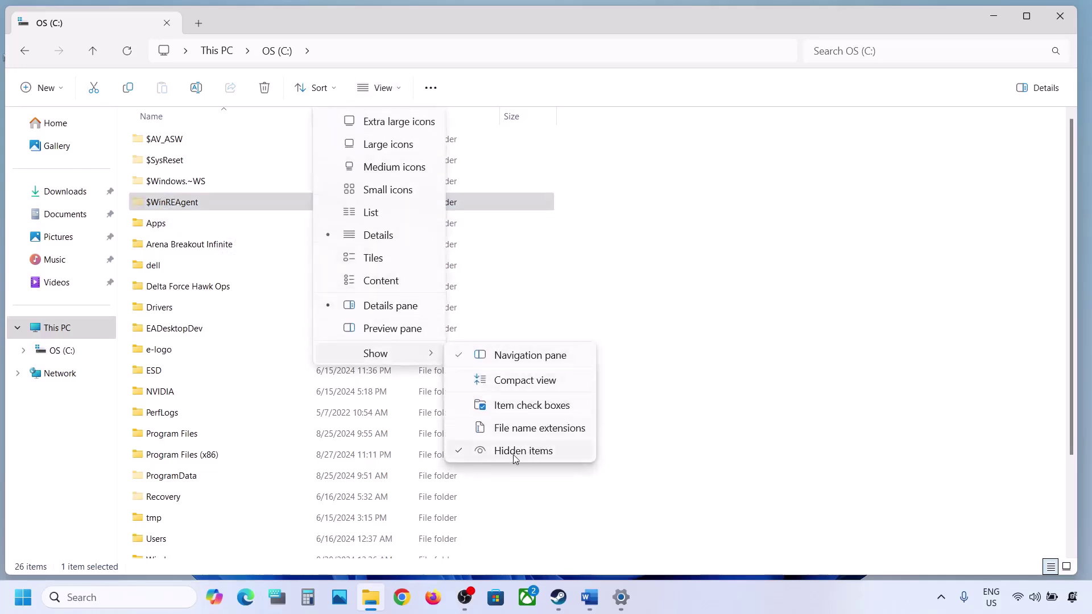
left_click(153, 203)
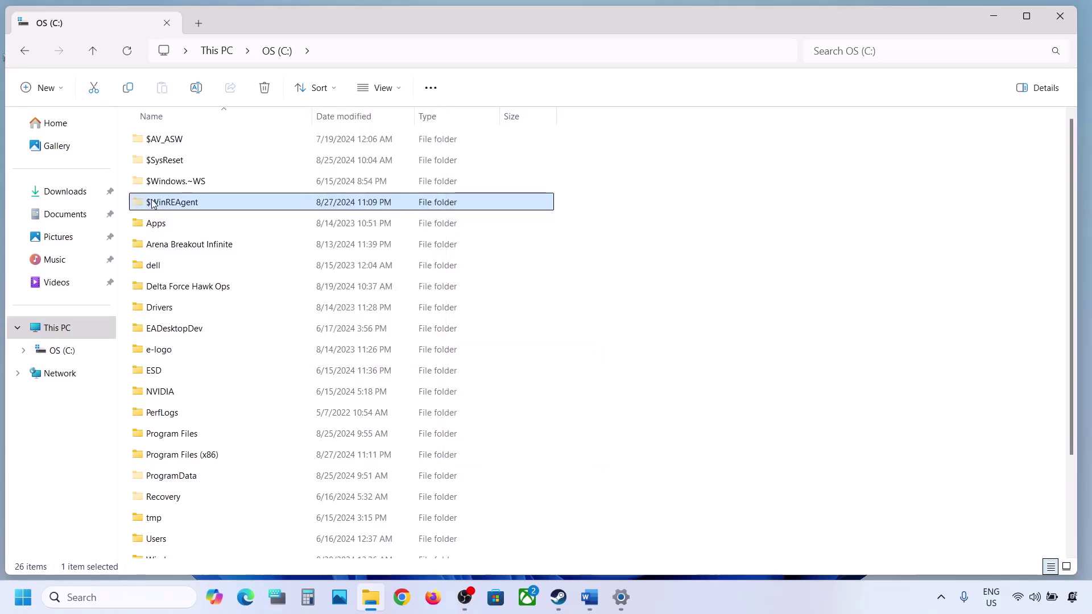
Step: Copy the $WinREAgent folder from the C: drive to the desktop
right_click(200, 206)
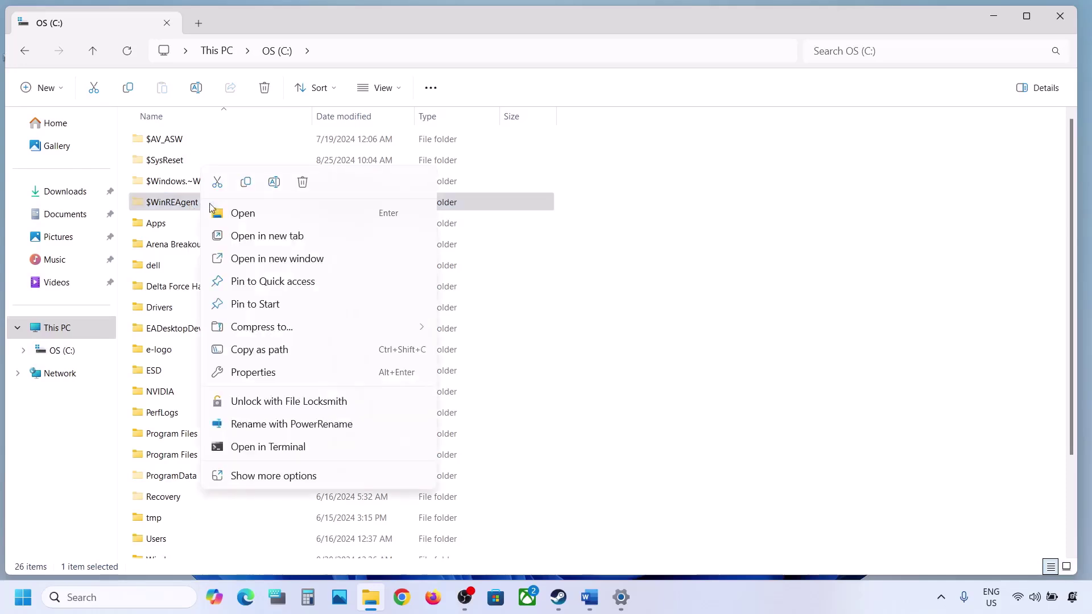
left_click(247, 182)
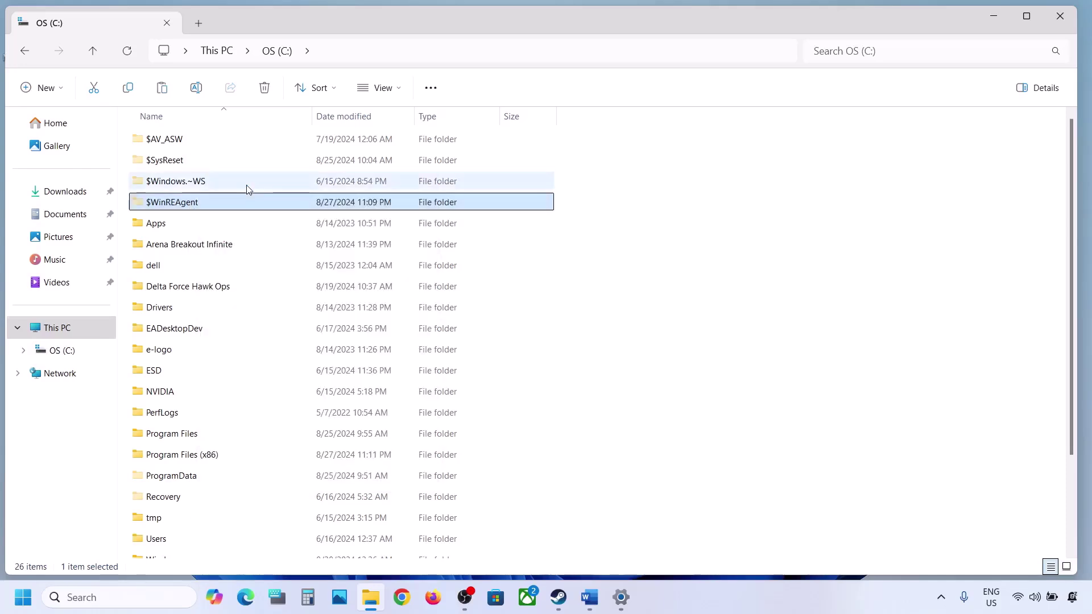
key("super+d")
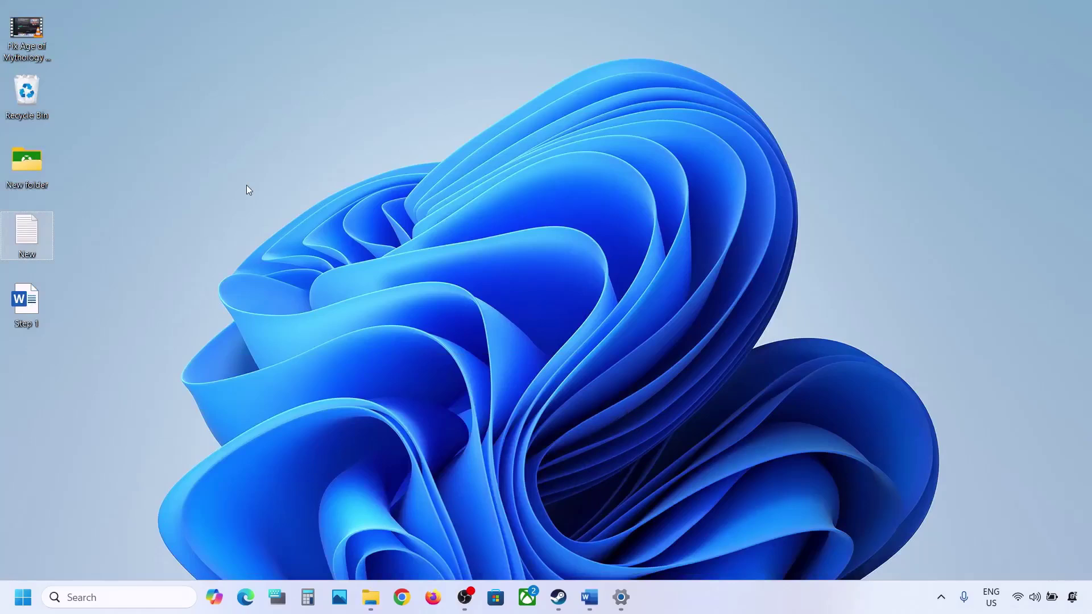
key("ctrl+v")
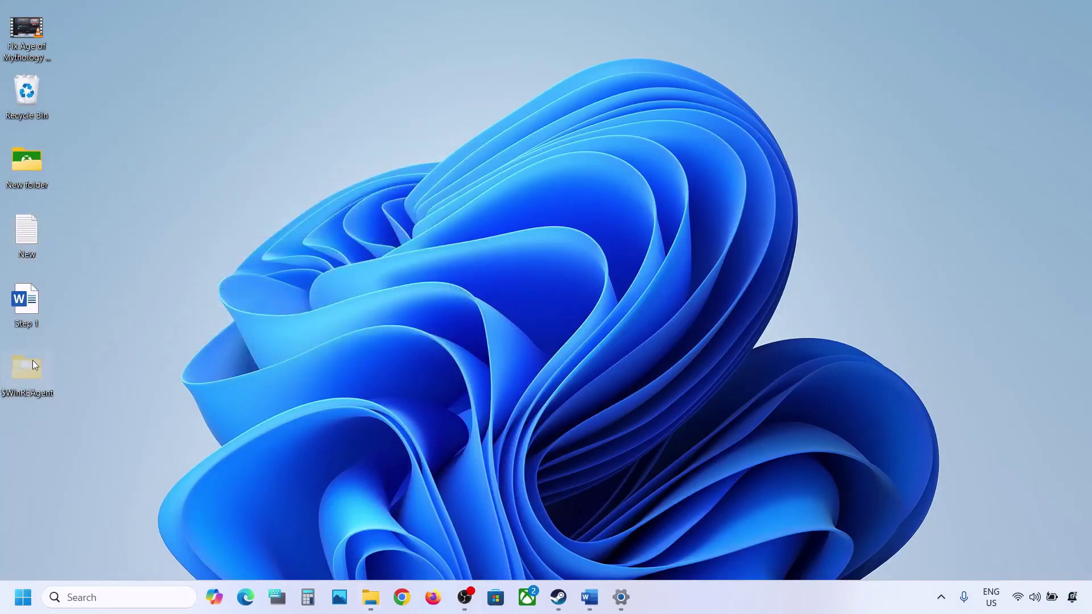
Step: Return to File Explorer and delete the original $WinREAgent folder from the C: drive
left_click(371, 597)
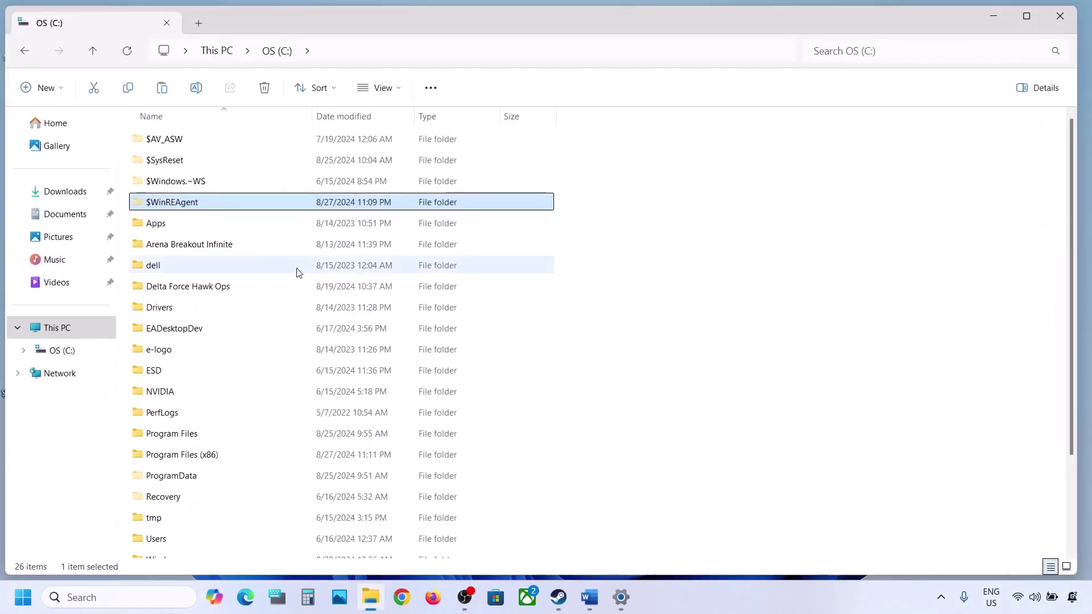
right_click(186, 204)
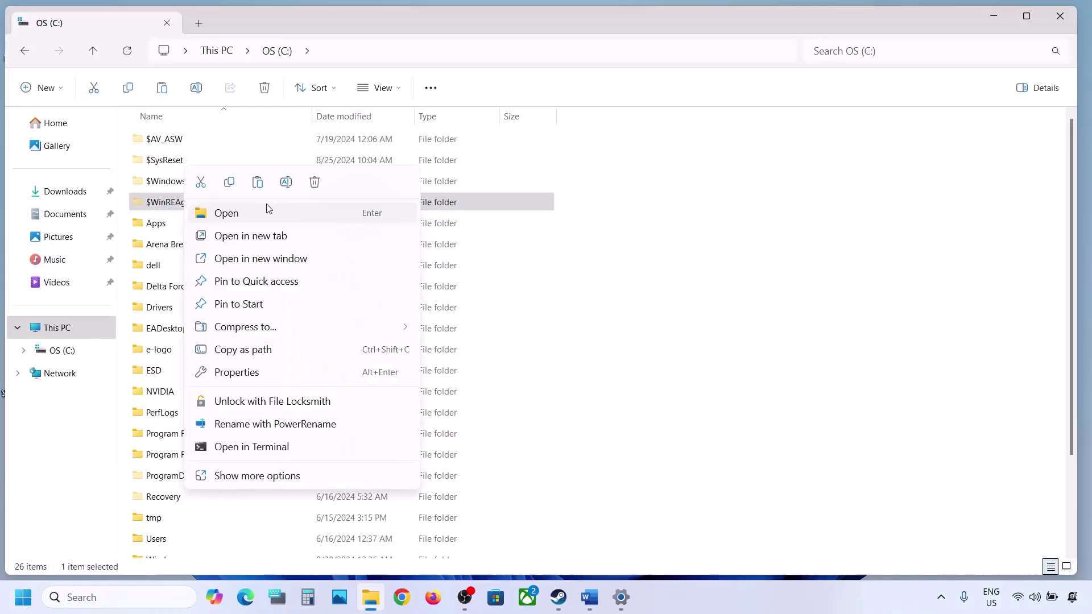
left_click(312, 184)
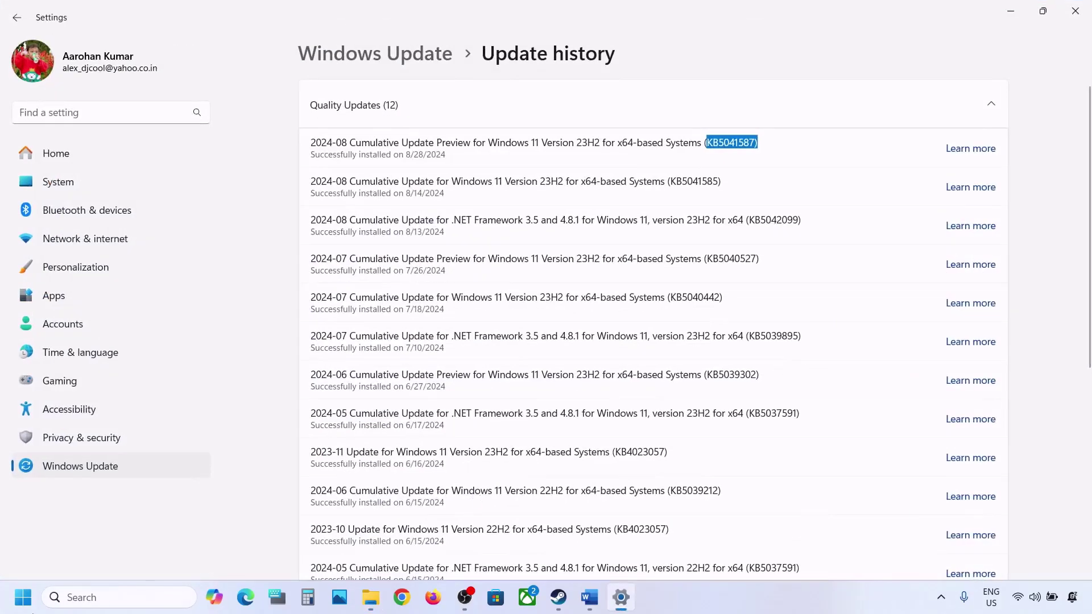
Step: Go to the main Windows Update page in Settings and check for updates
left_click(86, 470)
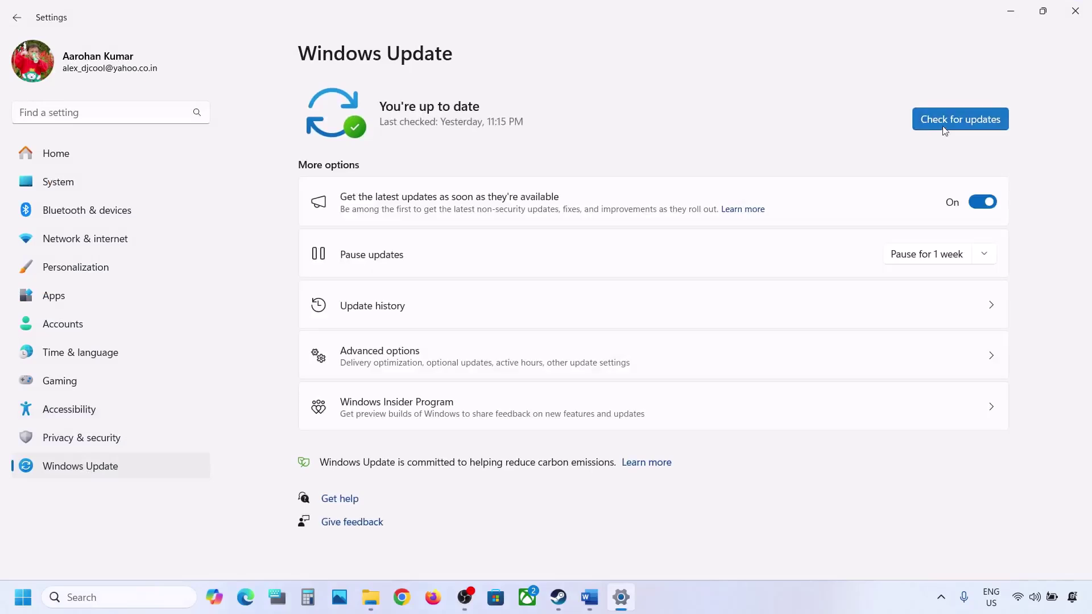
left_click(951, 119)
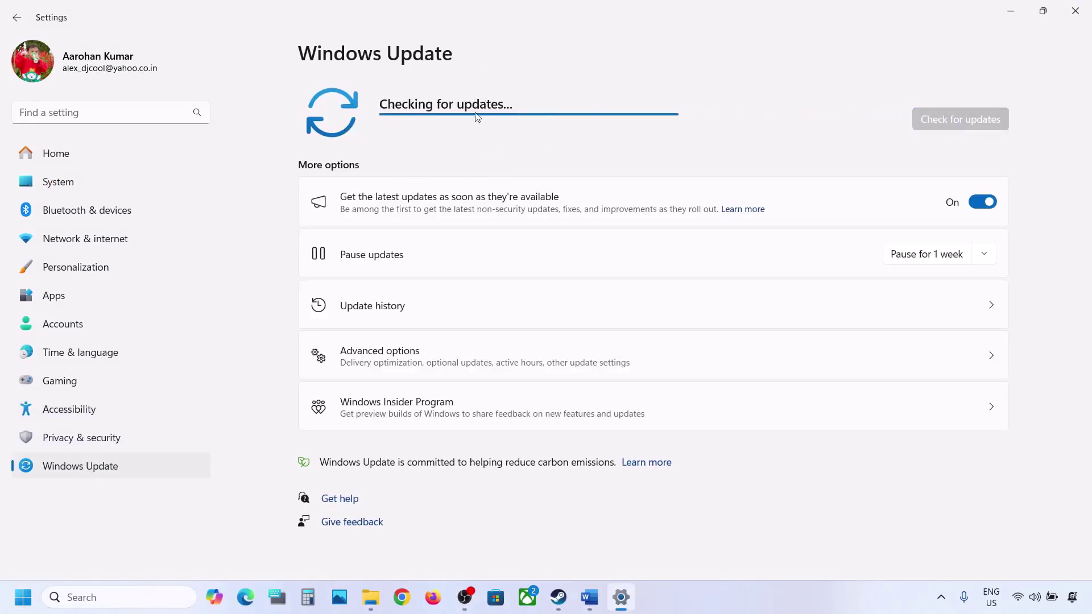
left_click(23, 596)
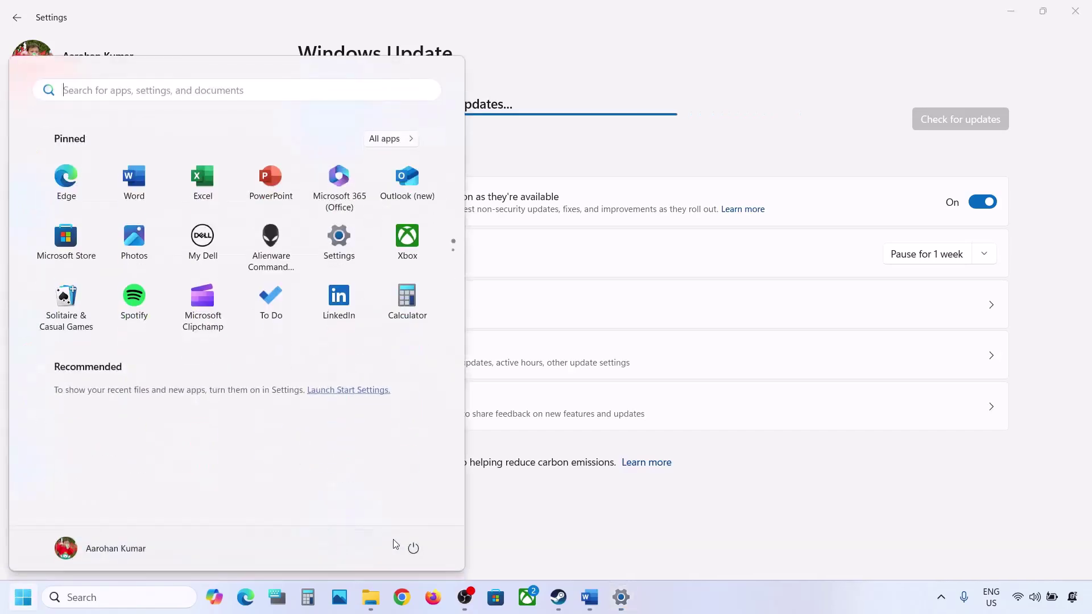
left_click(413, 548)
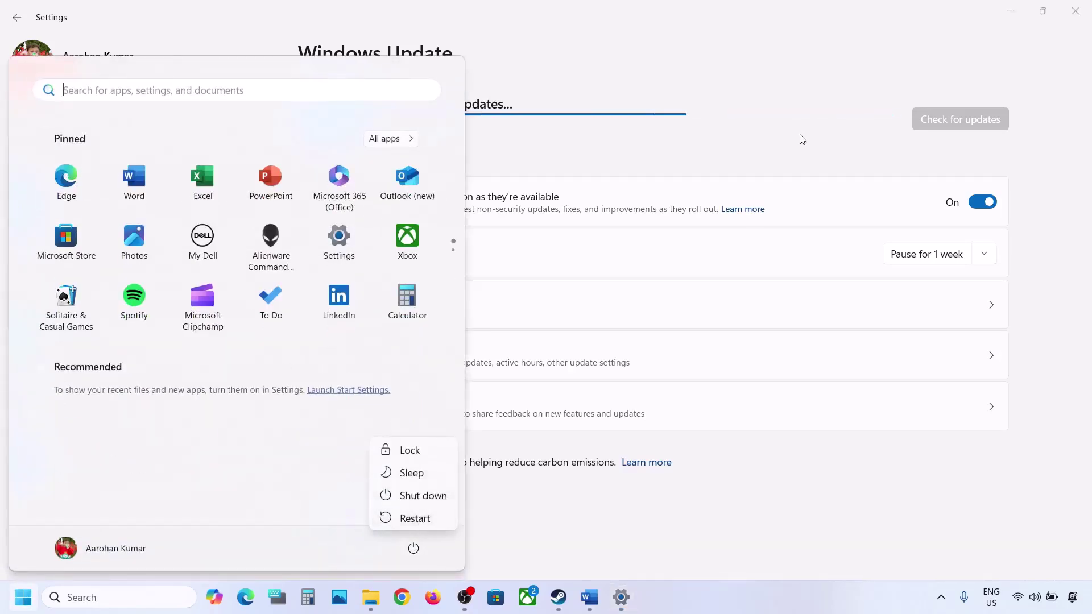
key("Escape")
Step: Minimize Settings and move the $WinREAgent folder from the desktop back to the C: drive
left_click(1017, 9)
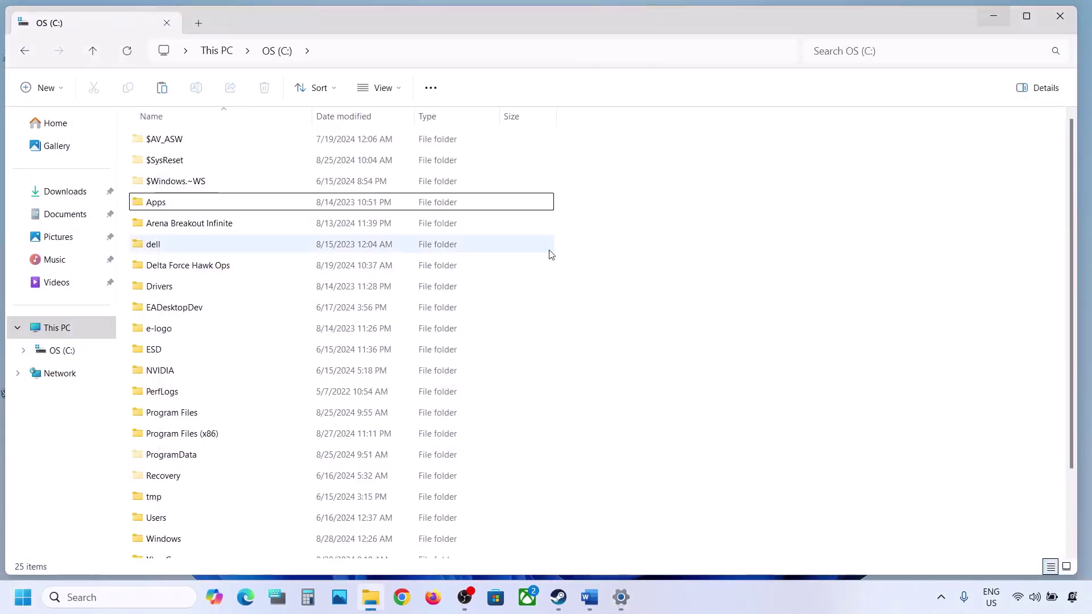
key("super+d")
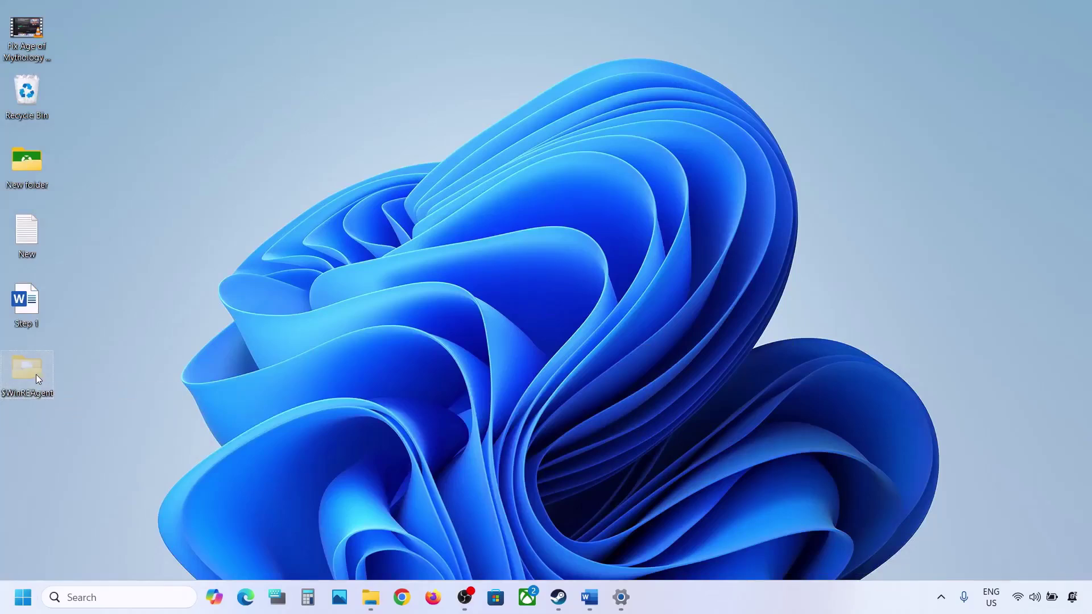
right_click(36, 374)
left_click(61, 394)
left_click(370, 596)
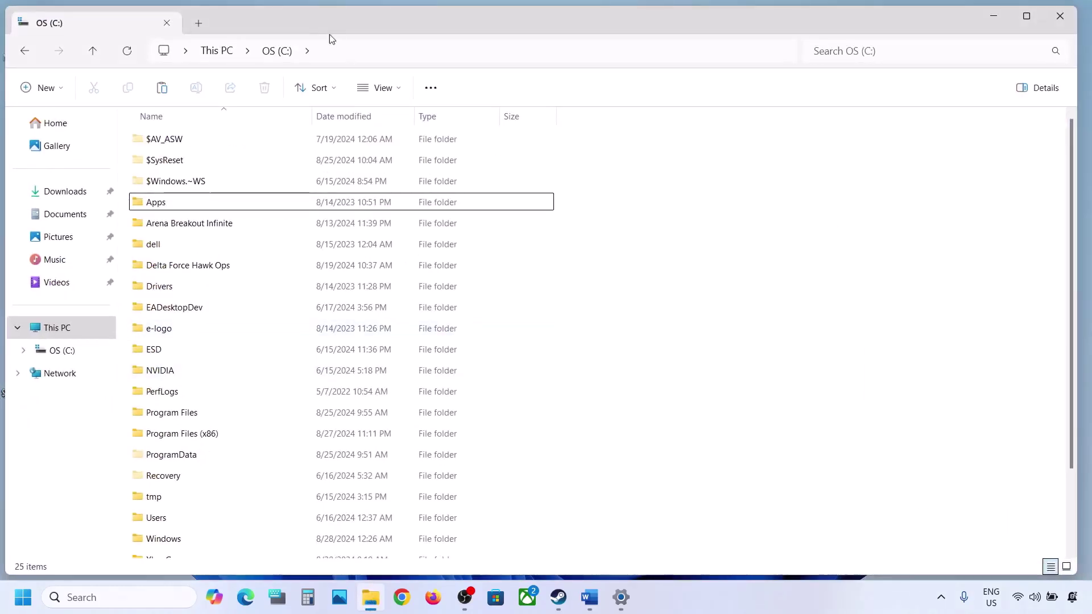
key("ctrl+z")
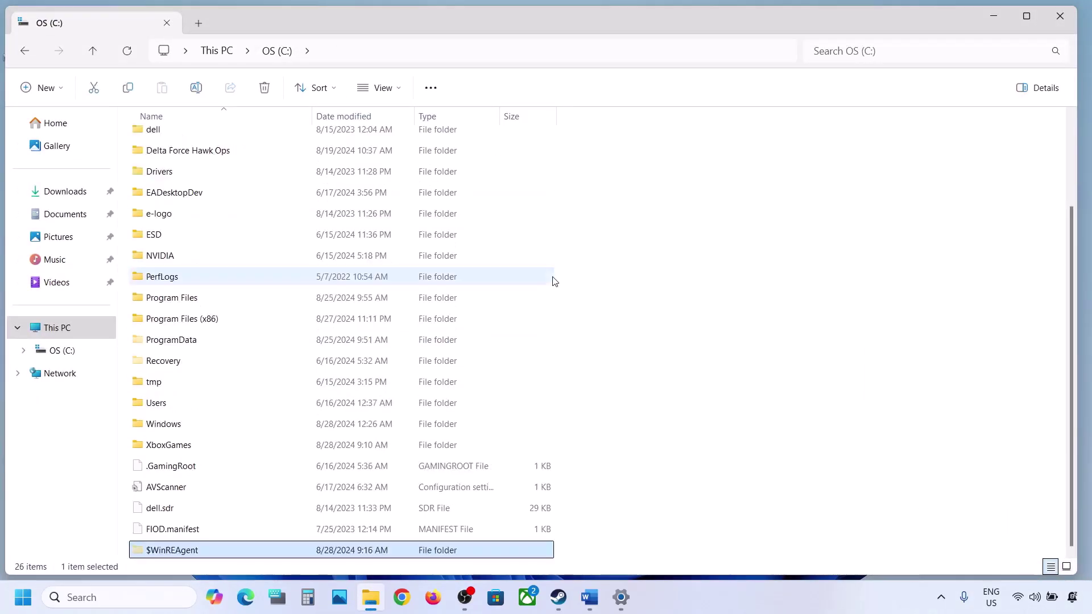
Step: Close File Explorer and switch to the Word document to read Step 3, Run Update Troubleshooter
left_click(1059, 16)
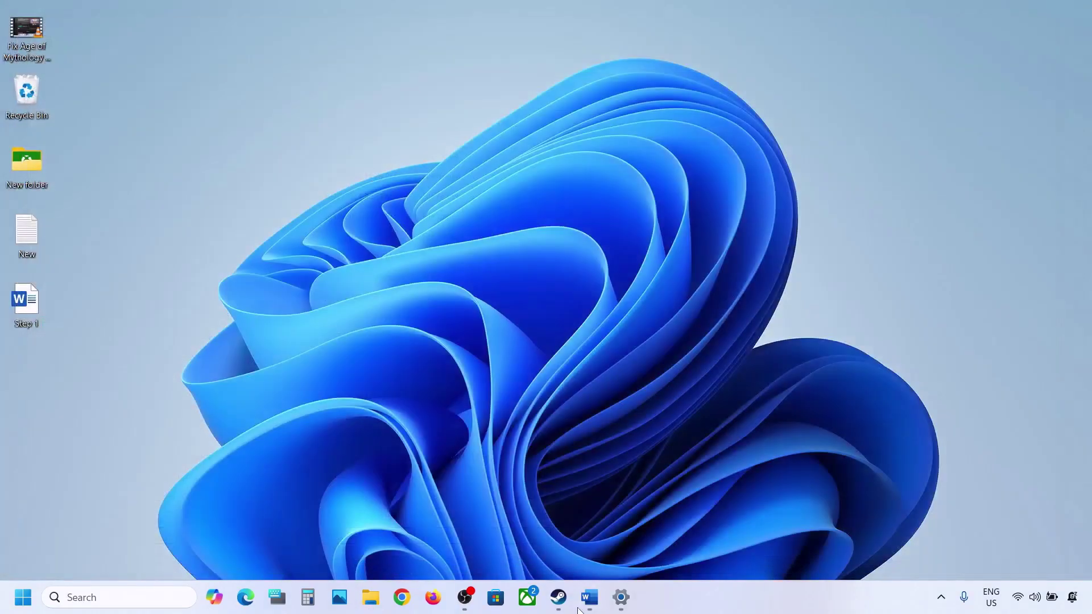
left_click(589, 596)
scroll(307, 397, "down", 3)
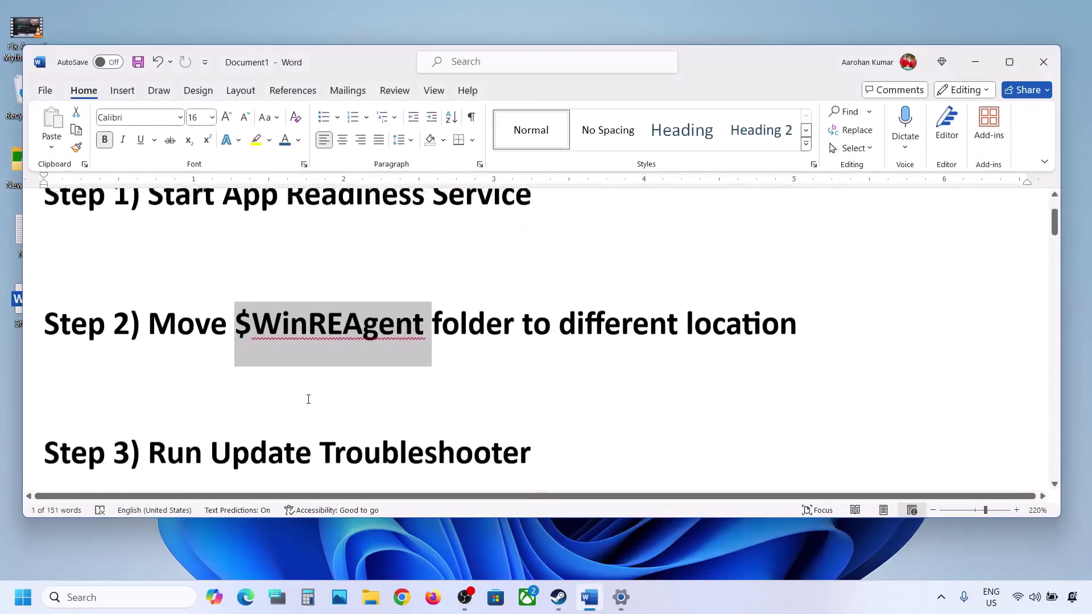
left_click_drag(149, 337, 566, 309)
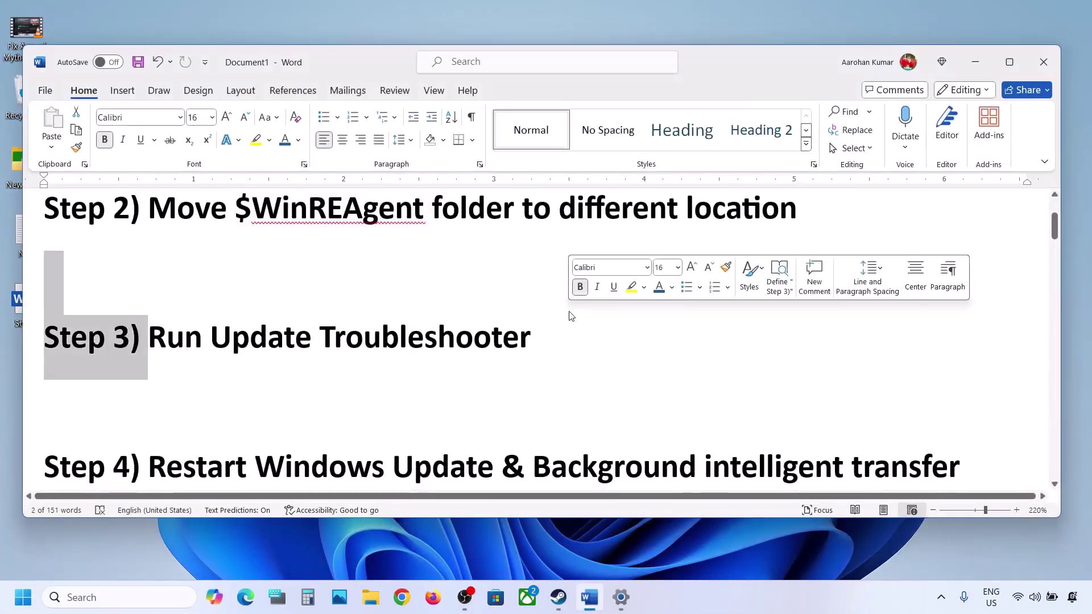
Step: Return to Settings and run the Windows Update troubleshooter from the other troubleshooters in the System settings
key("alt+Tab")
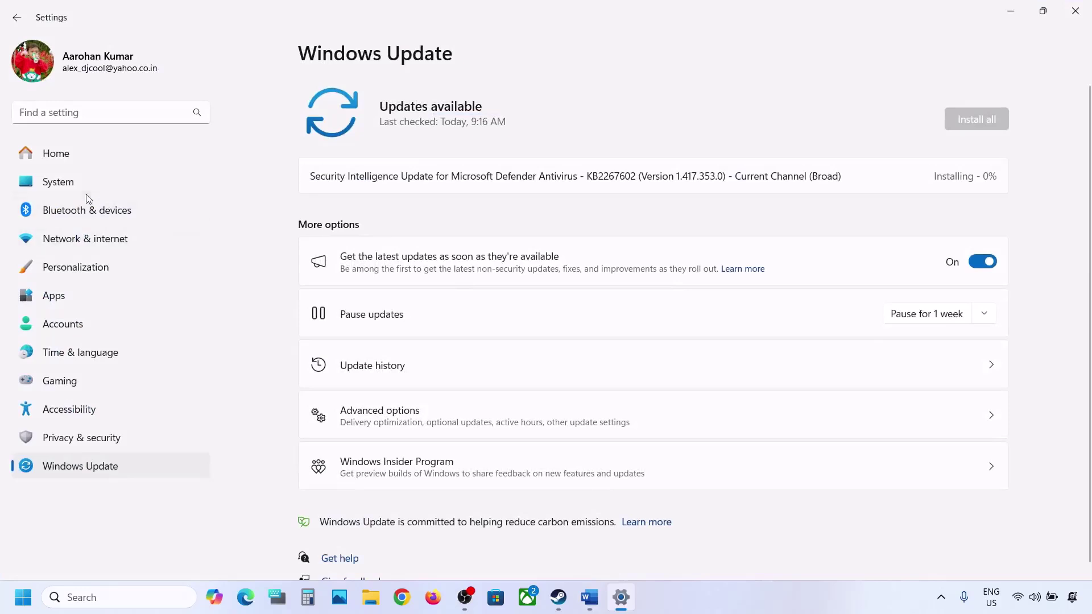
left_click(83, 193)
scroll(395, 377, "down", 3)
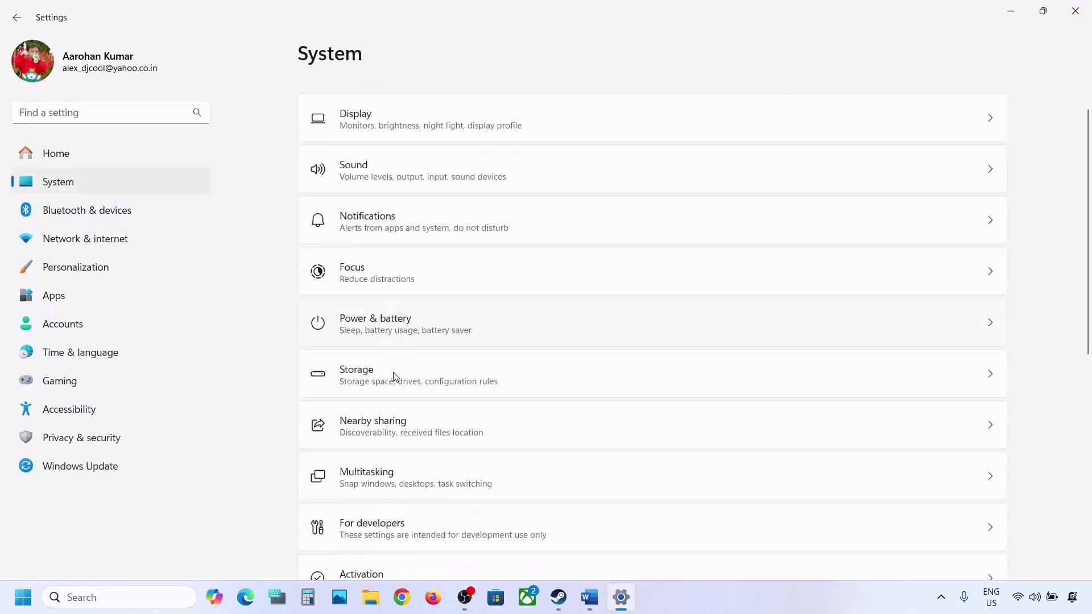
scroll(411, 450, "down", 3)
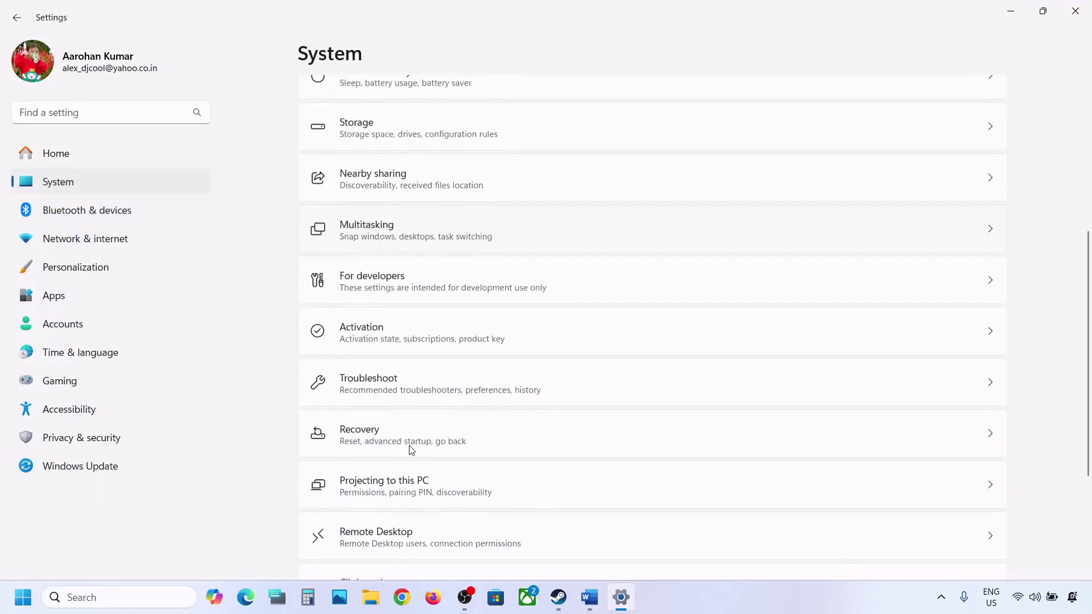
left_click(407, 396)
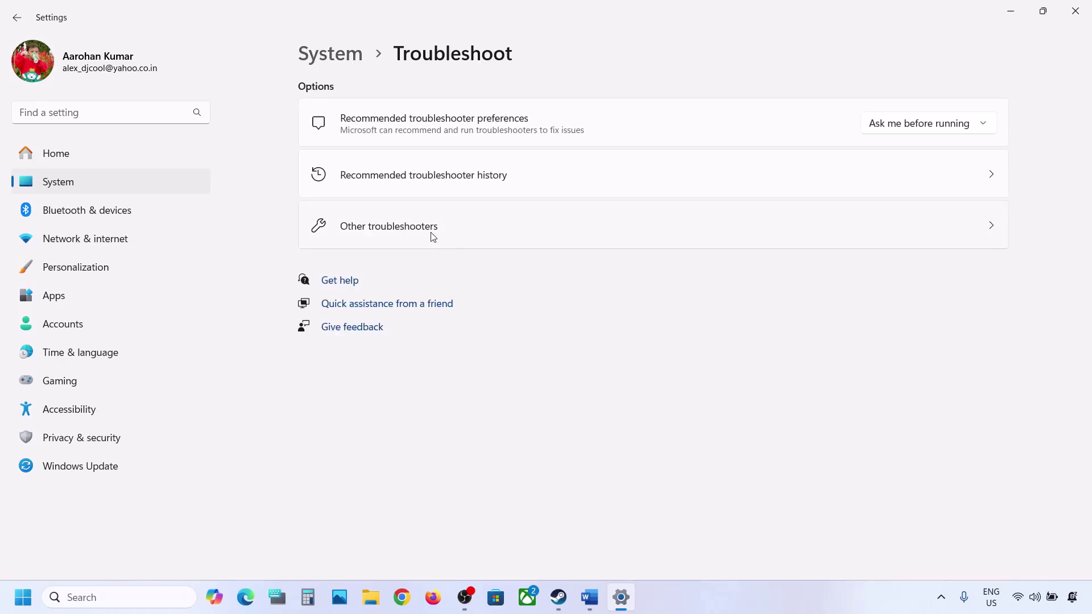
left_click(434, 237)
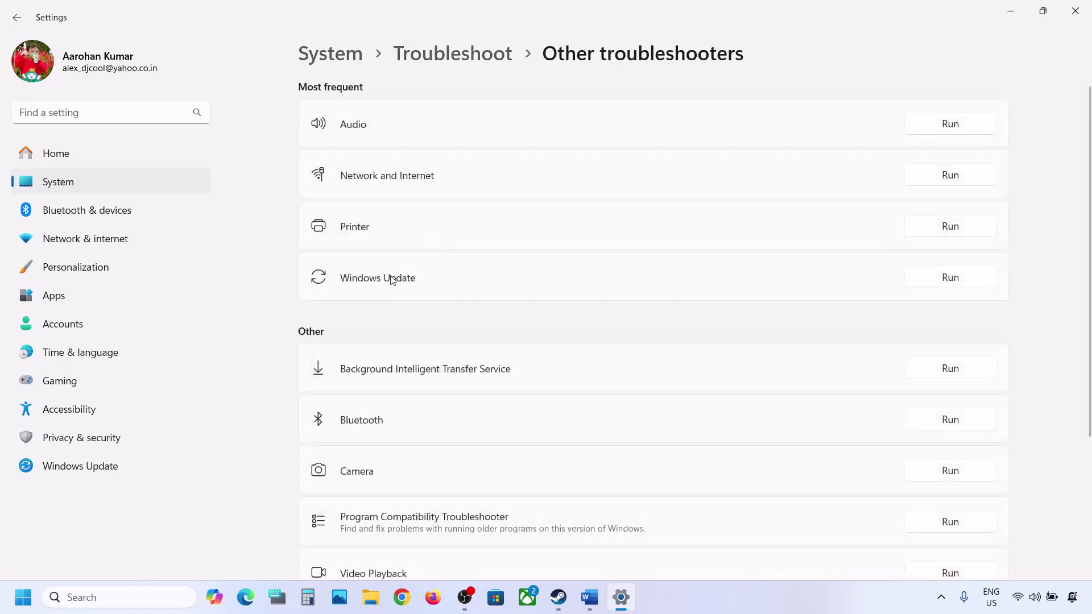
left_click(966, 285)
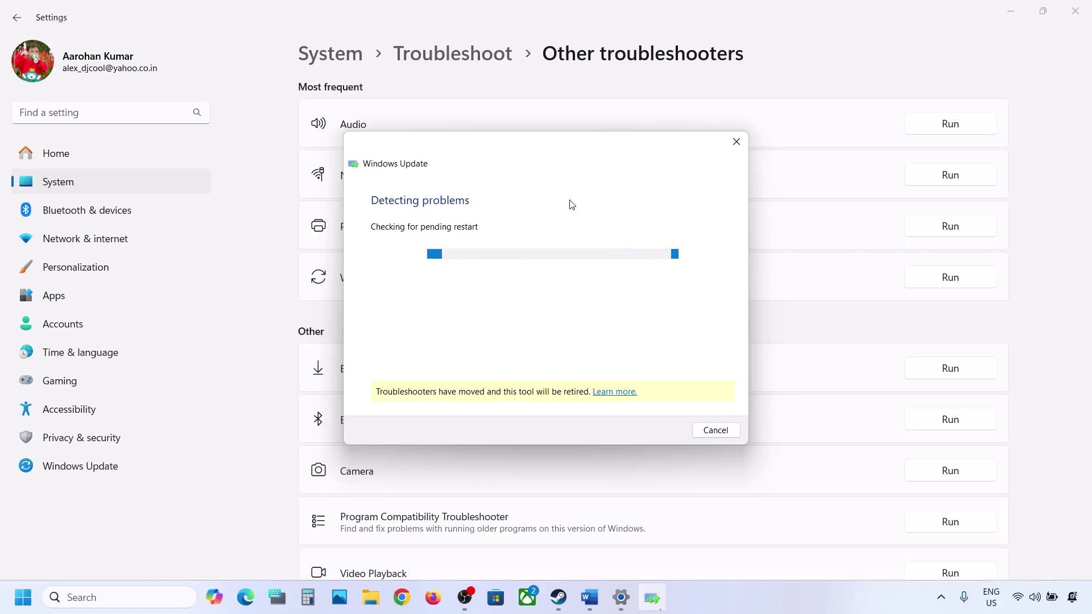
Step: Switch to the Word document and highlight the Step 4 instruction about restarting the Windows Update and background transfer services
left_click(588, 606)
scroll(373, 373, "down", 2)
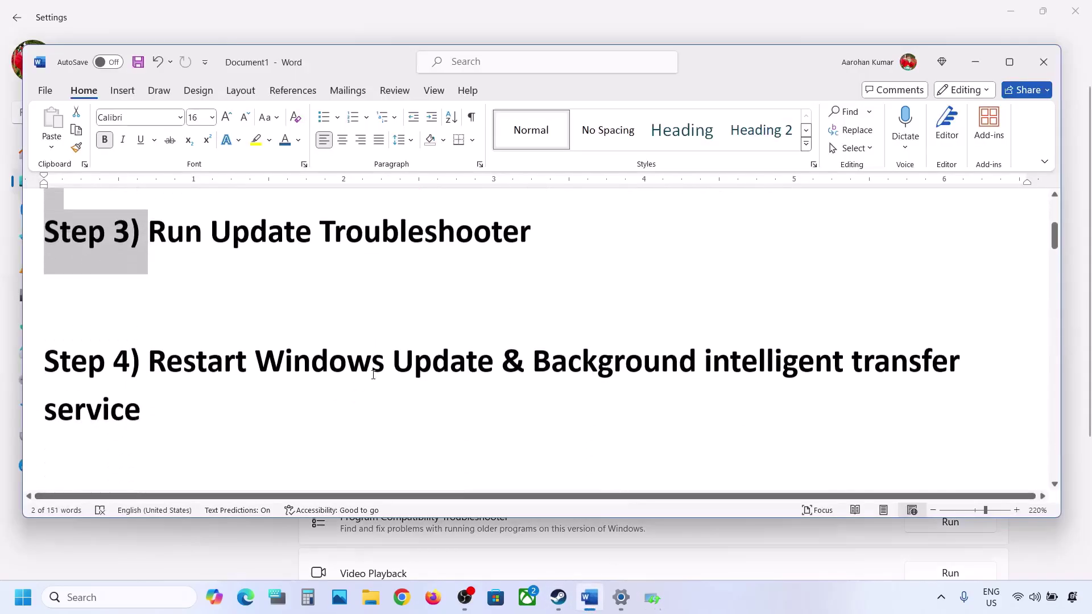
left_click_drag(149, 364, 727, 376)
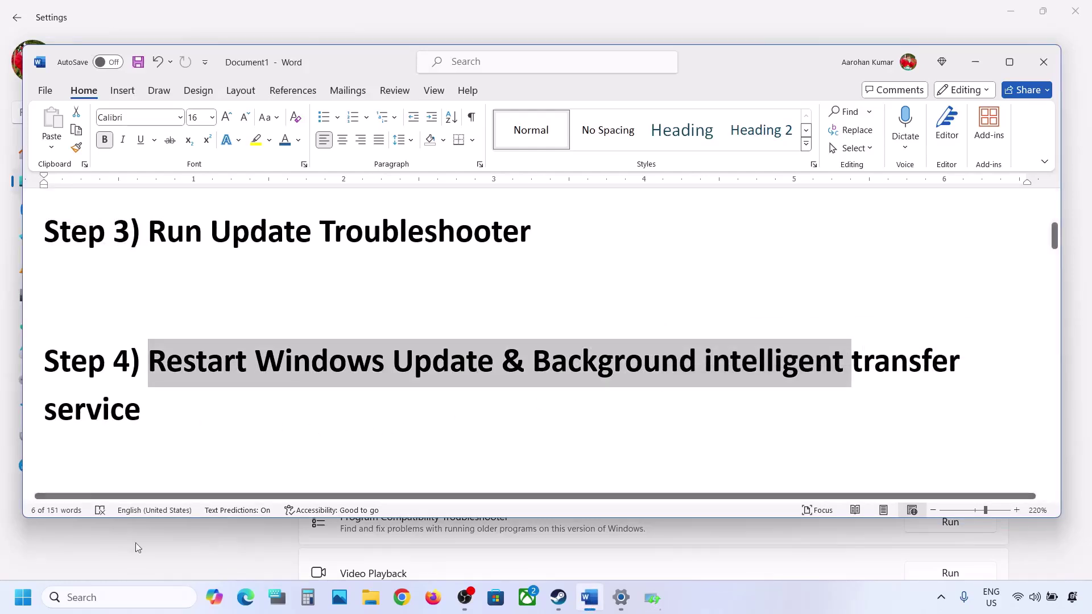
Step: Search Windows for "services" and open the Services console
left_click(122, 599)
type("services")
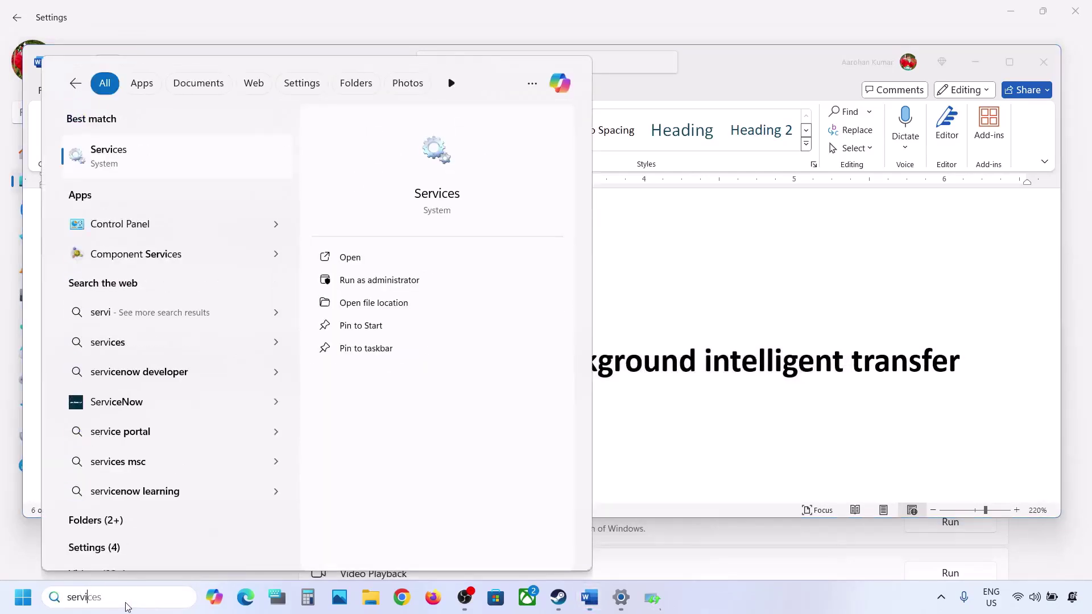
left_click(119, 151)
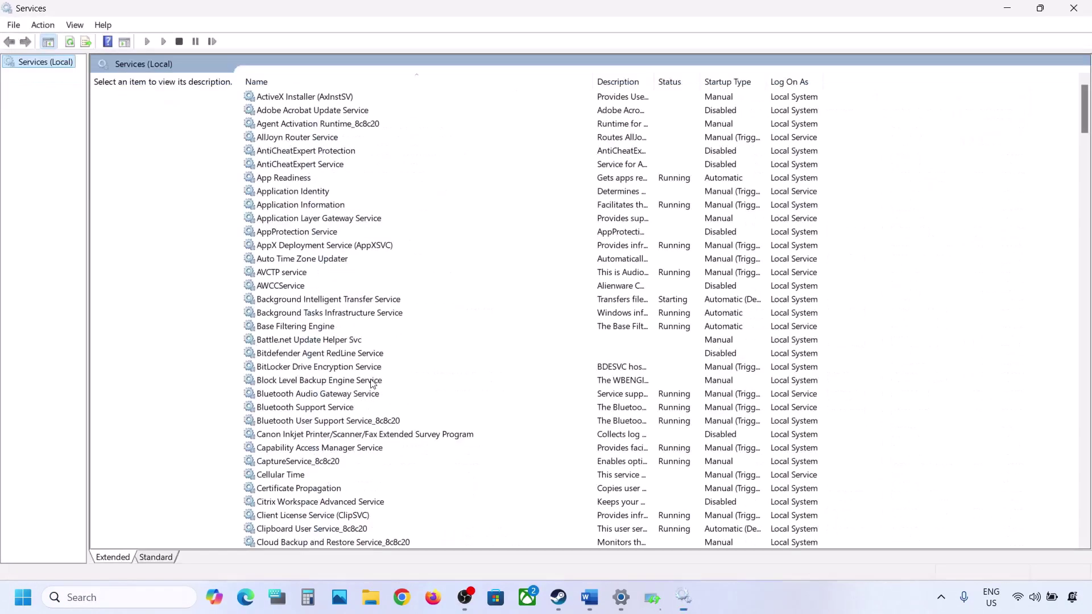
Step: Find the Windows Update service and set its startup type to Automatic
left_click(372, 381)
key("w")
scroll(373, 382, "down", 8)
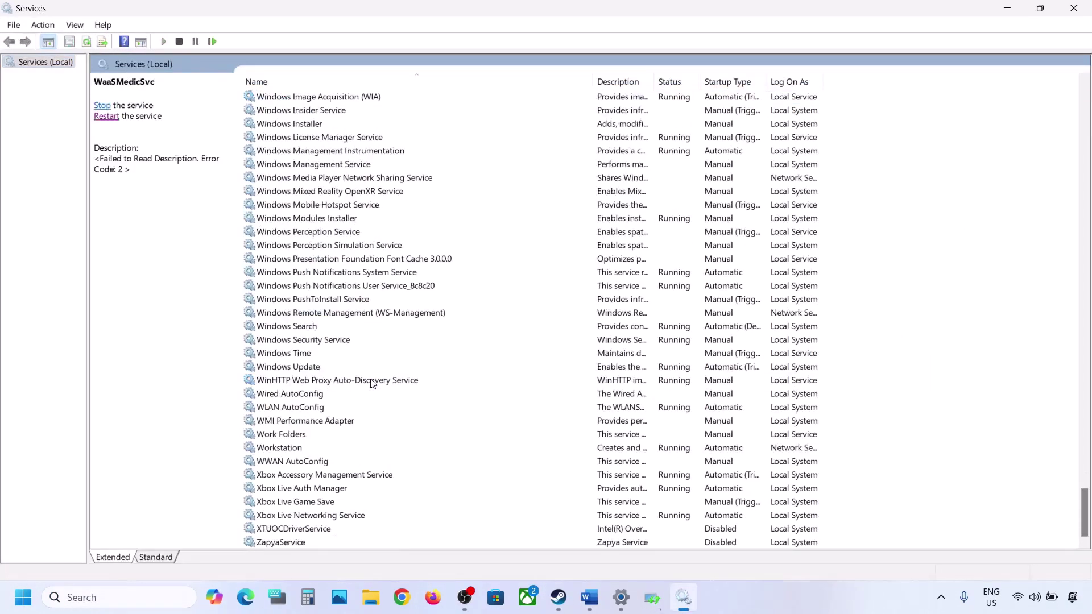
left_click(299, 369)
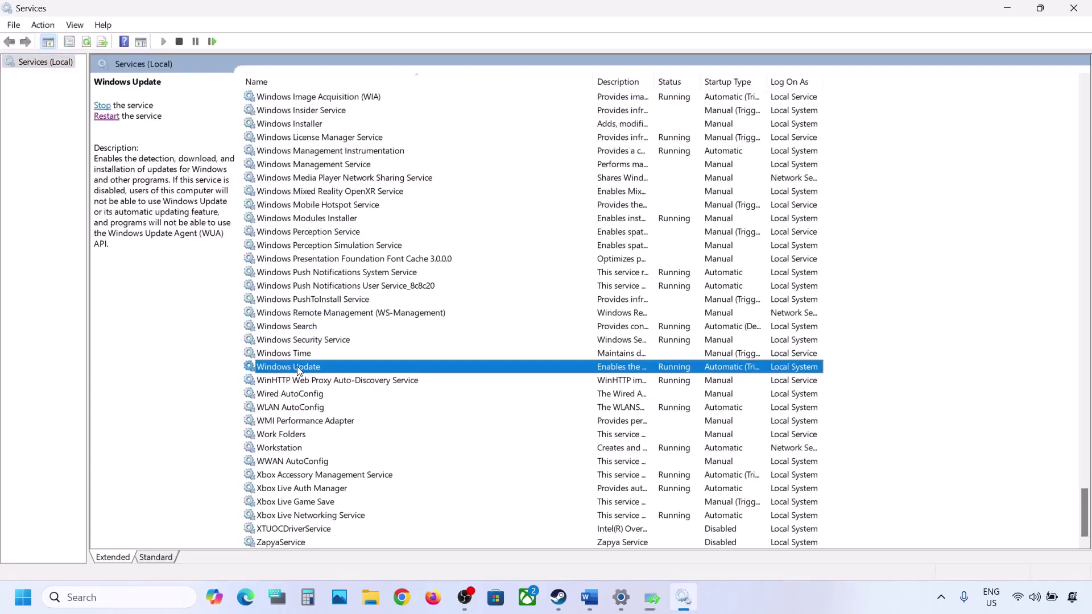
double_click(386, 373)
left_click(519, 281)
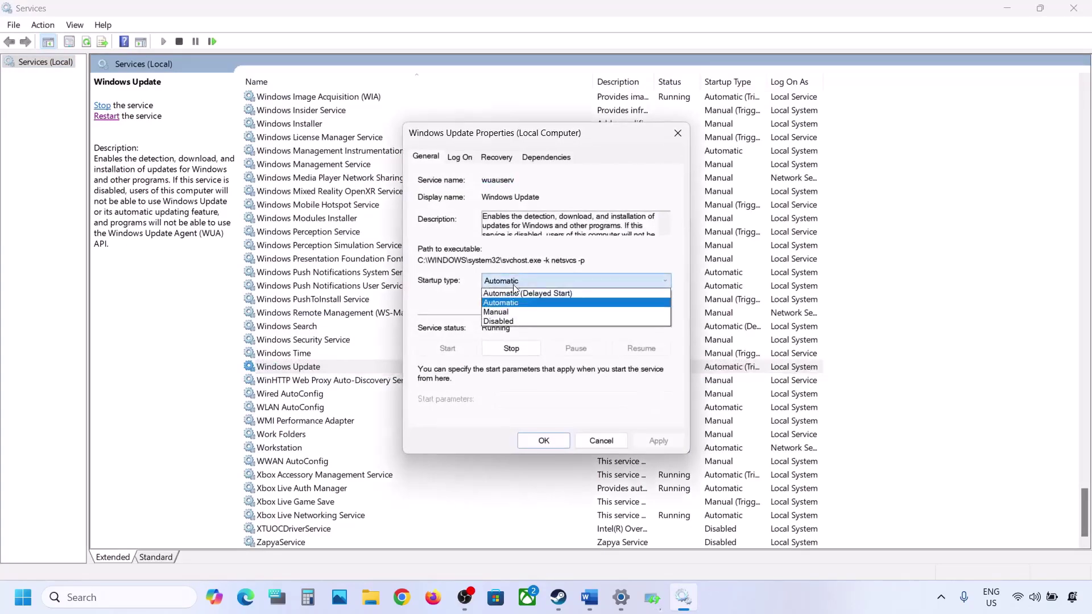
left_click(515, 307)
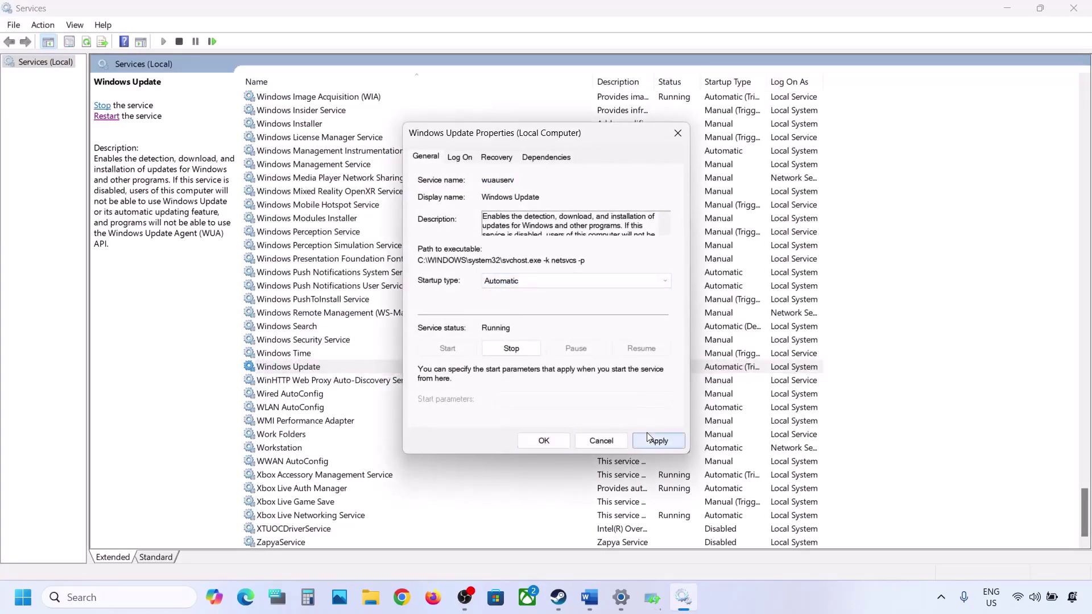
left_click(649, 439)
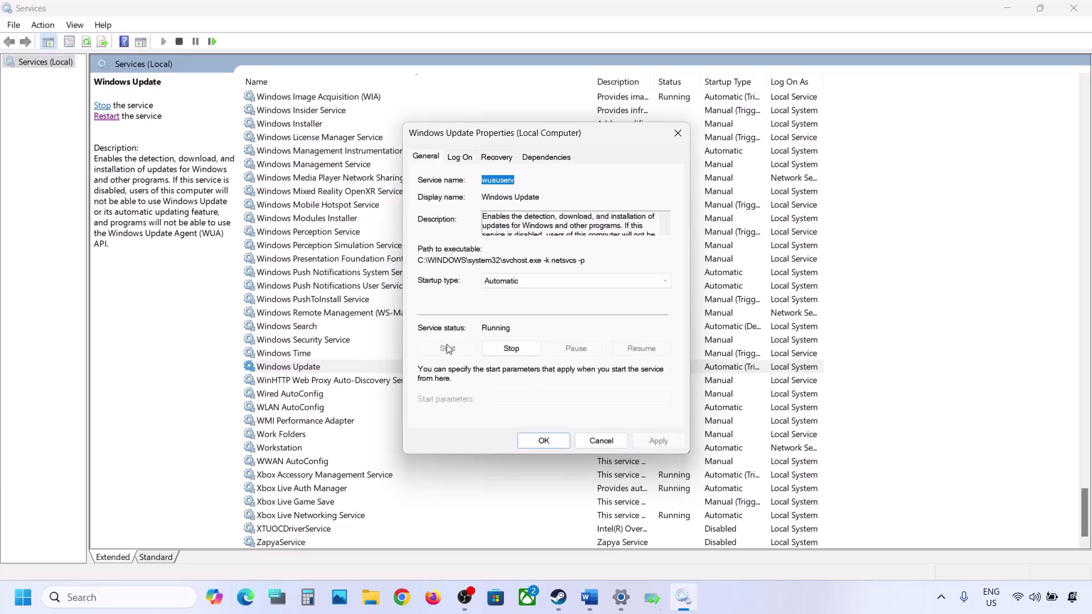
left_click(544, 440)
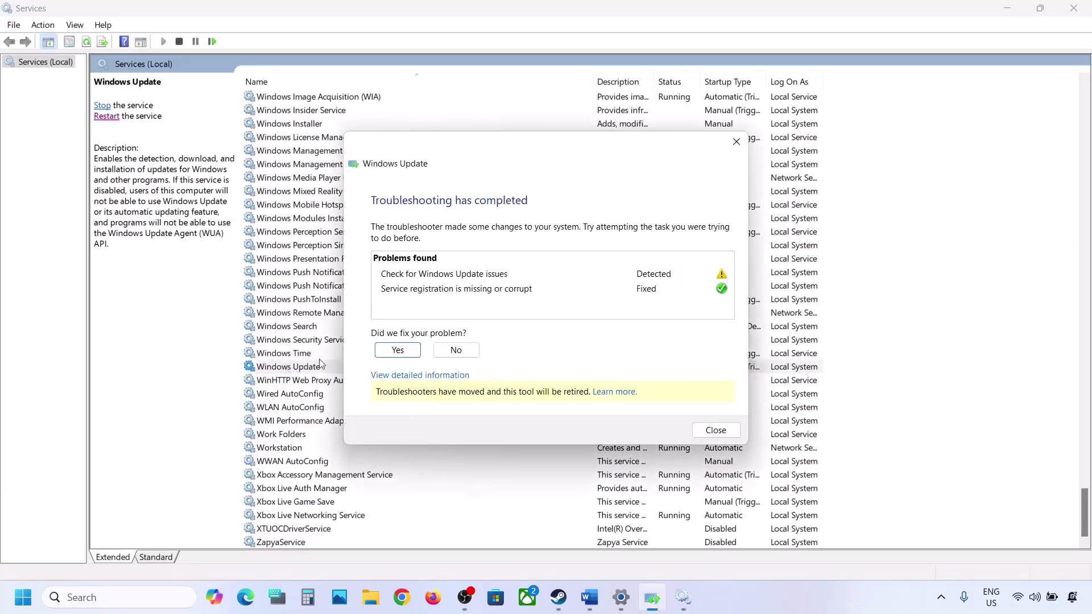
Step: Close the completed troubleshooter window and restart the Windows Update service
left_click(715, 429)
right_click(300, 368)
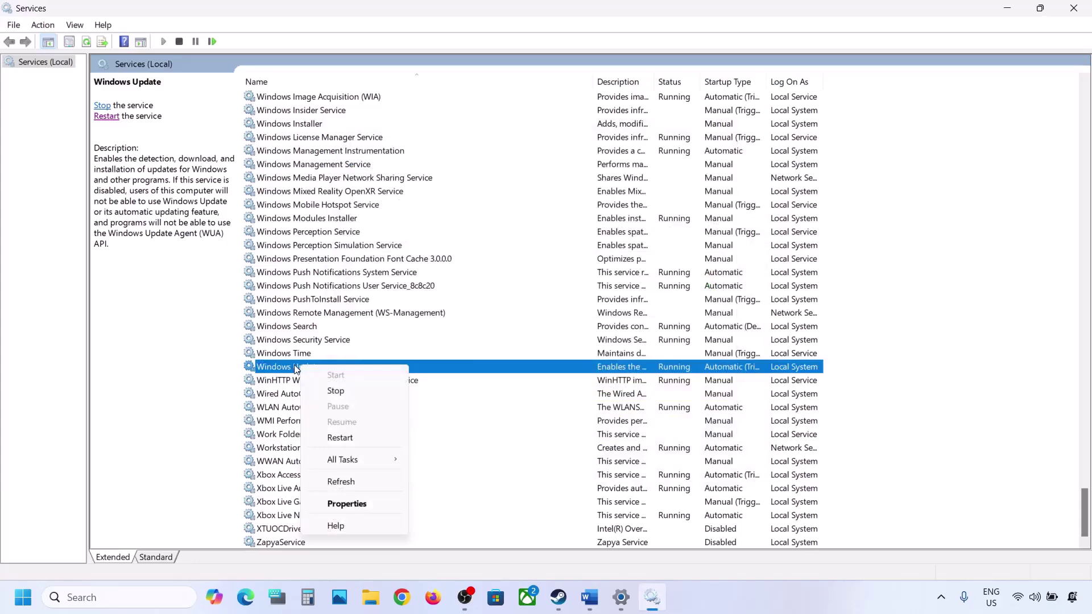
left_click(350, 438)
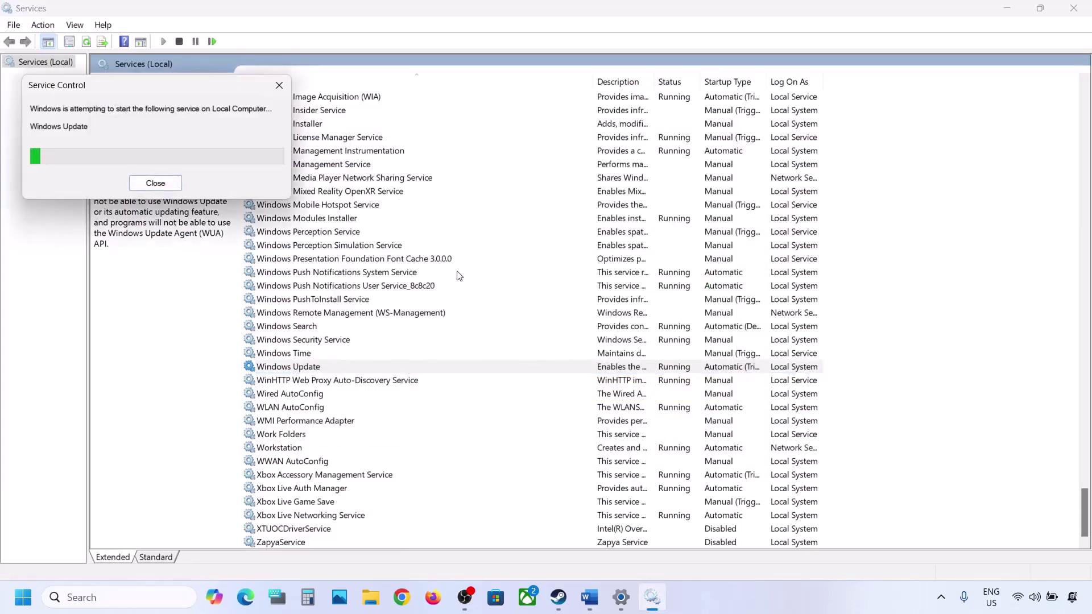
Step: Set the Background Intelligent Transfer Service's startup type to Automatic and restart that service
left_click(342, 303)
key("b")
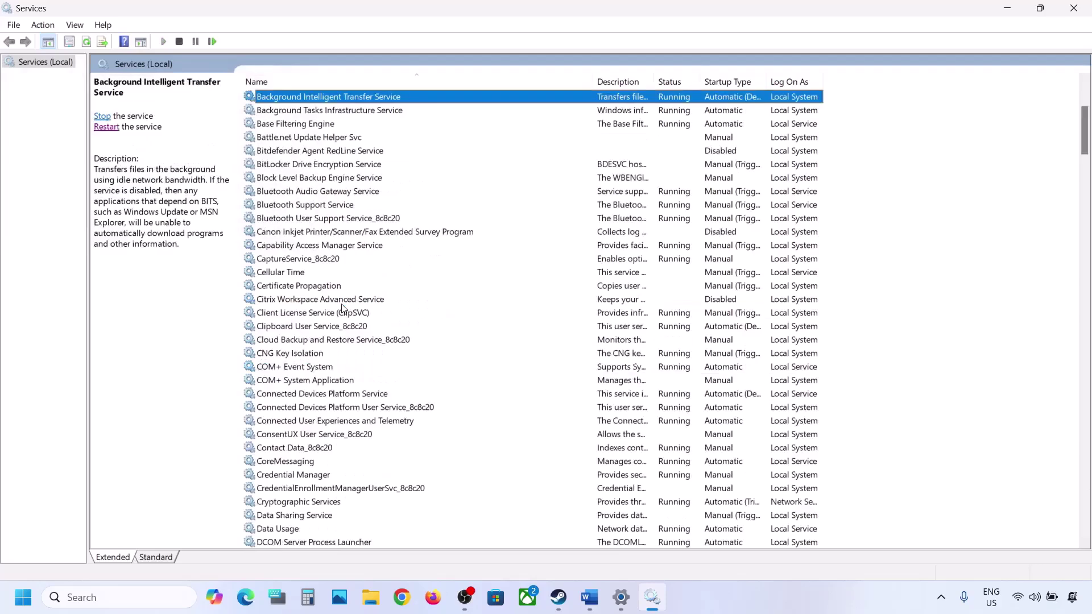
scroll(349, 296, "up", 5)
double_click(371, 305)
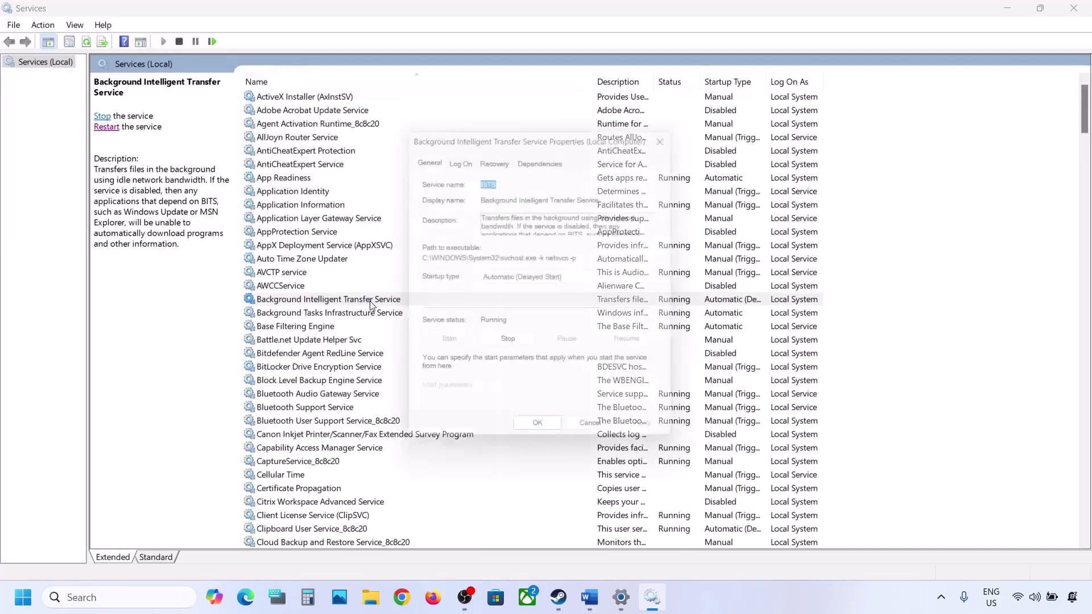
left_click(535, 281)
left_click(526, 306)
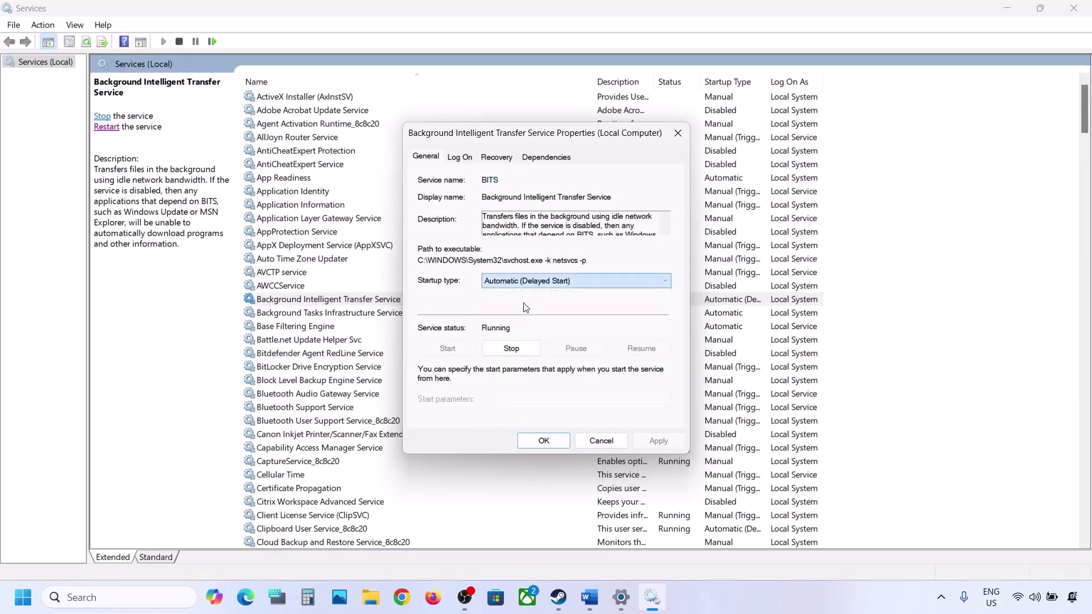
left_click(646, 441)
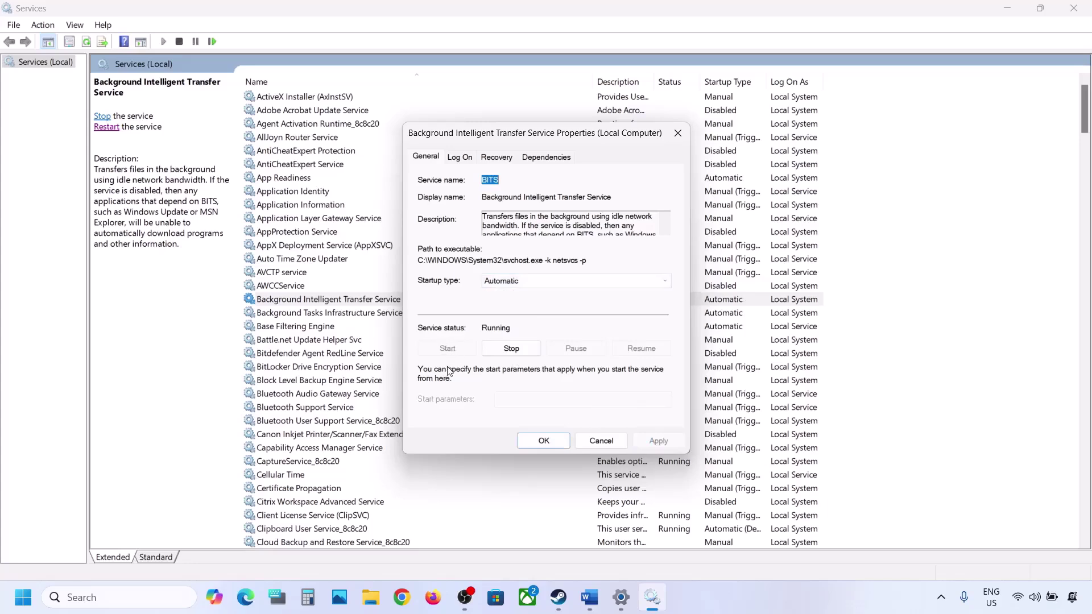
left_click(536, 444)
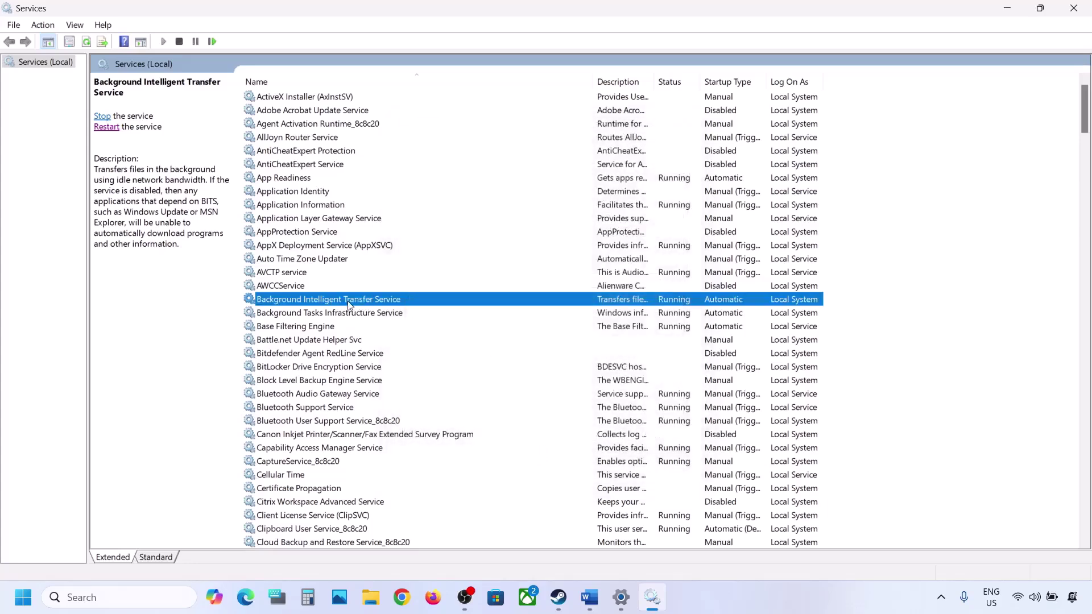
right_click(348, 302)
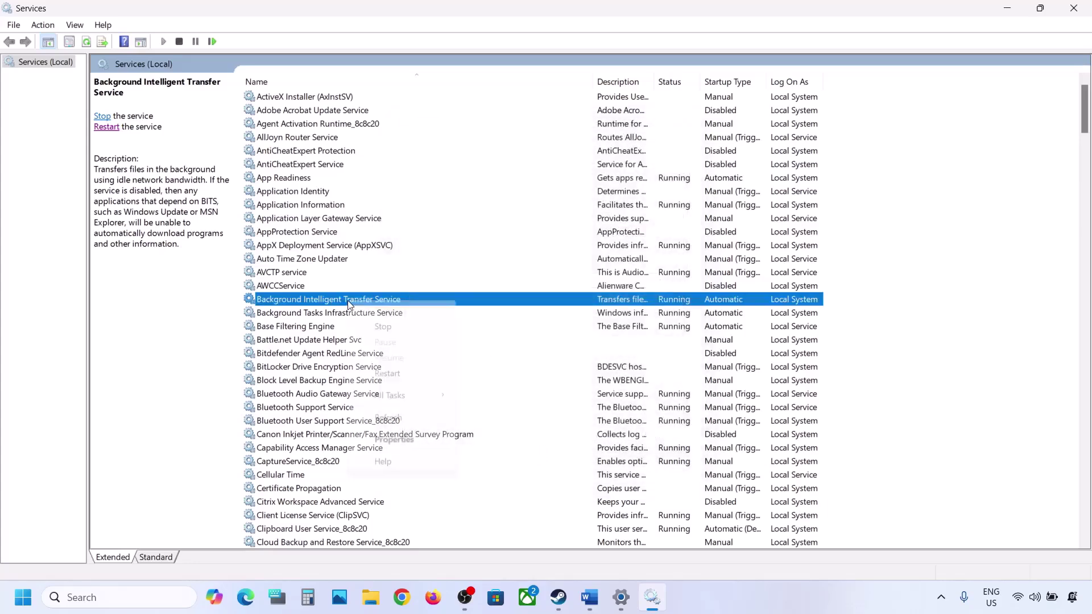
left_click(388, 373)
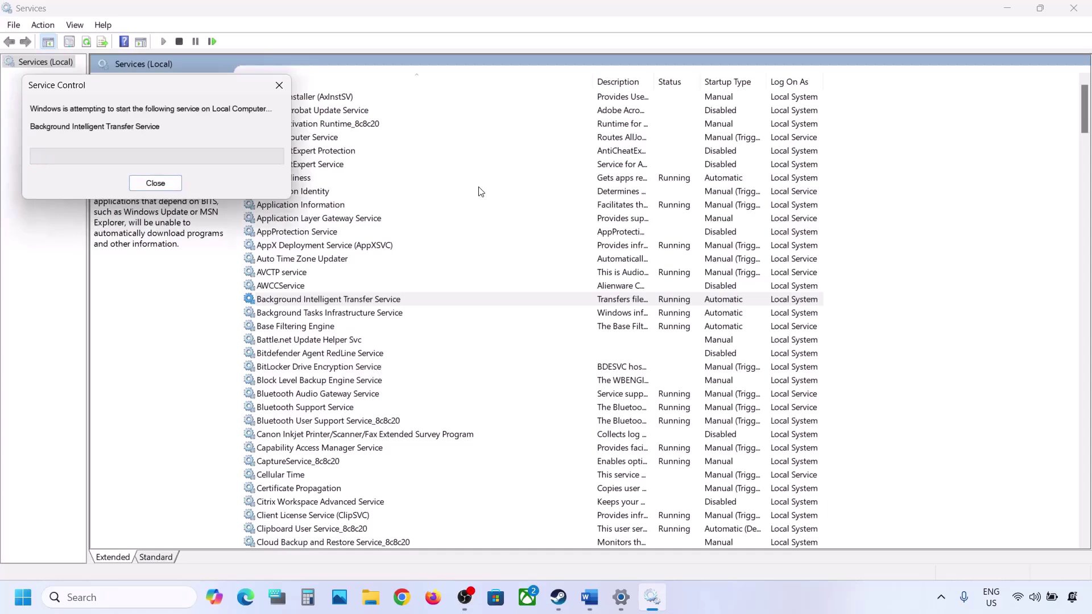
Step: Switch to the Word document and copy the Windows 11 software download link under Step 5
mouse_move(590, 599)
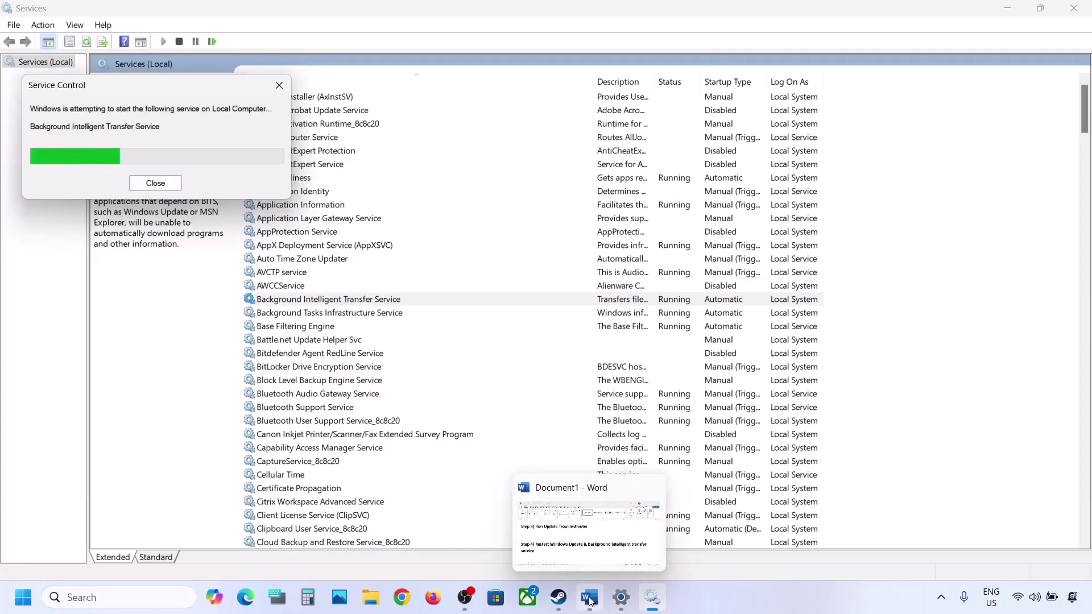
left_click(590, 600)
scroll(419, 444, "down", 3)
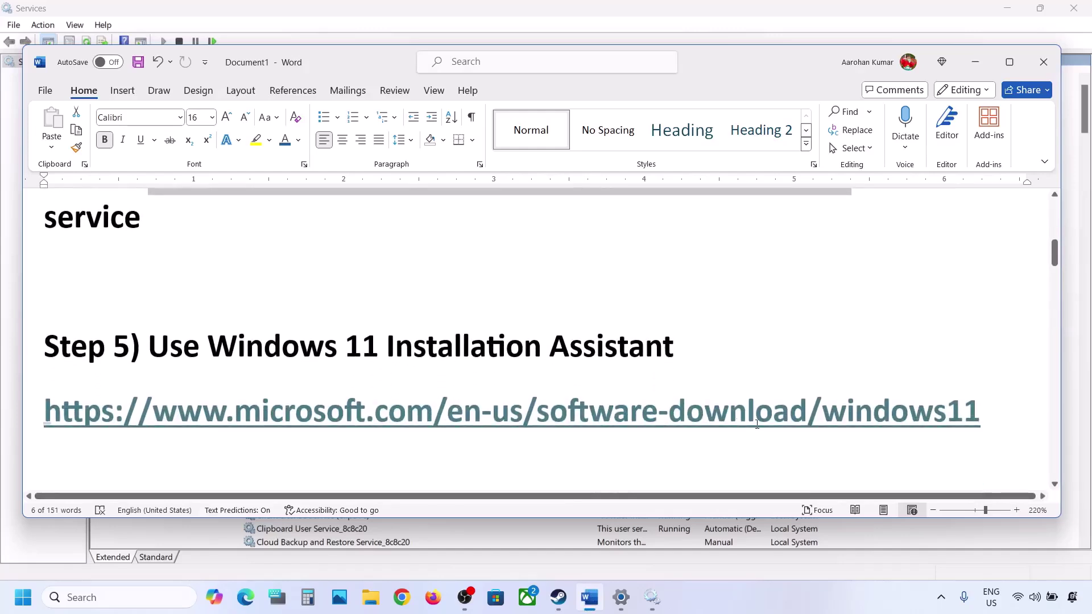
left_click_drag(999, 419, 67, 422)
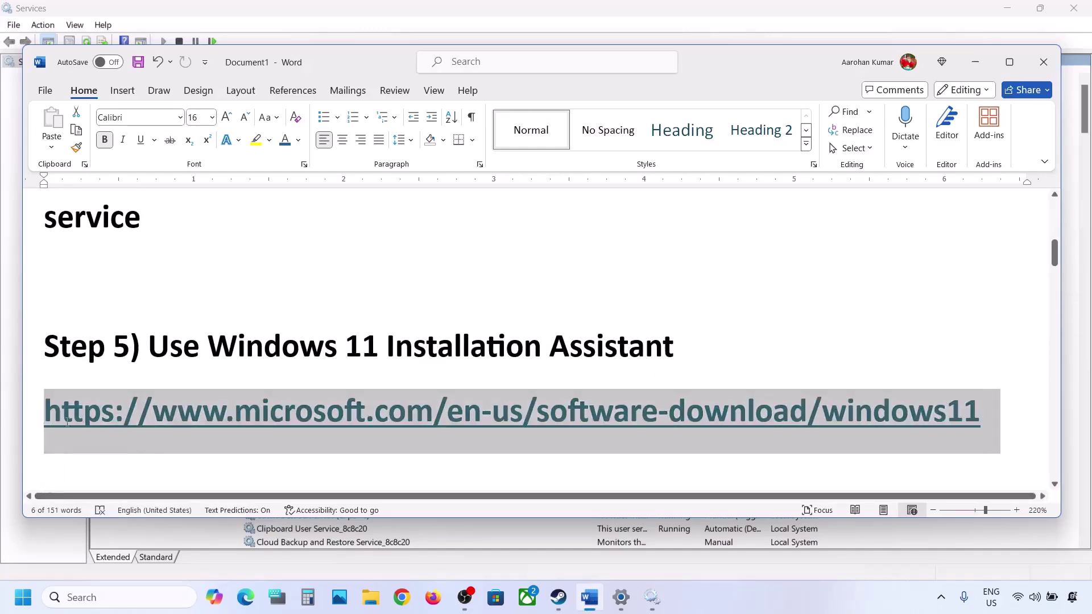
right_click(224, 401)
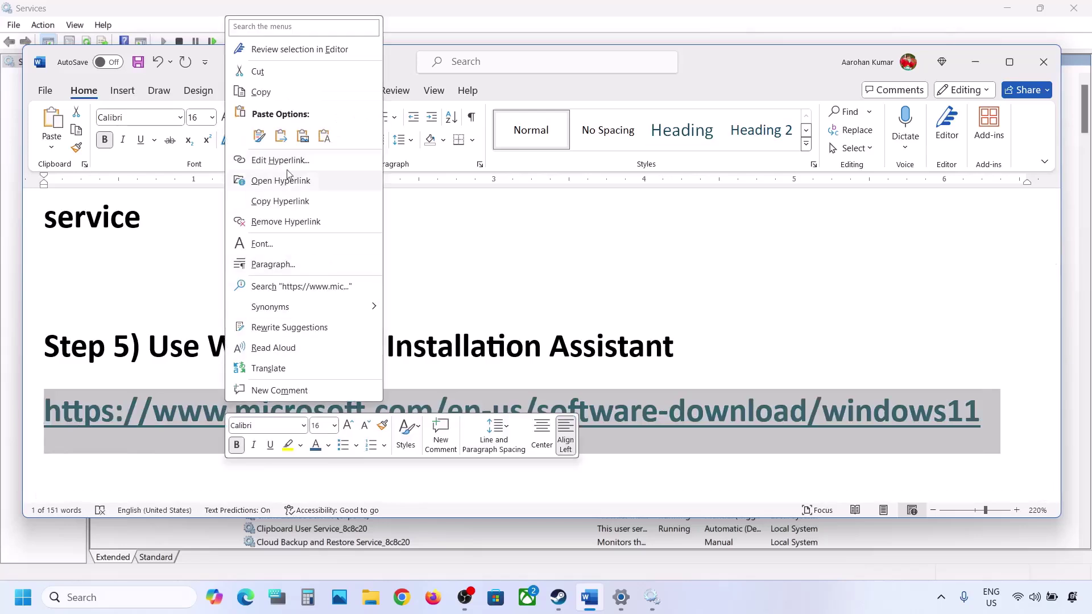
left_click(264, 92)
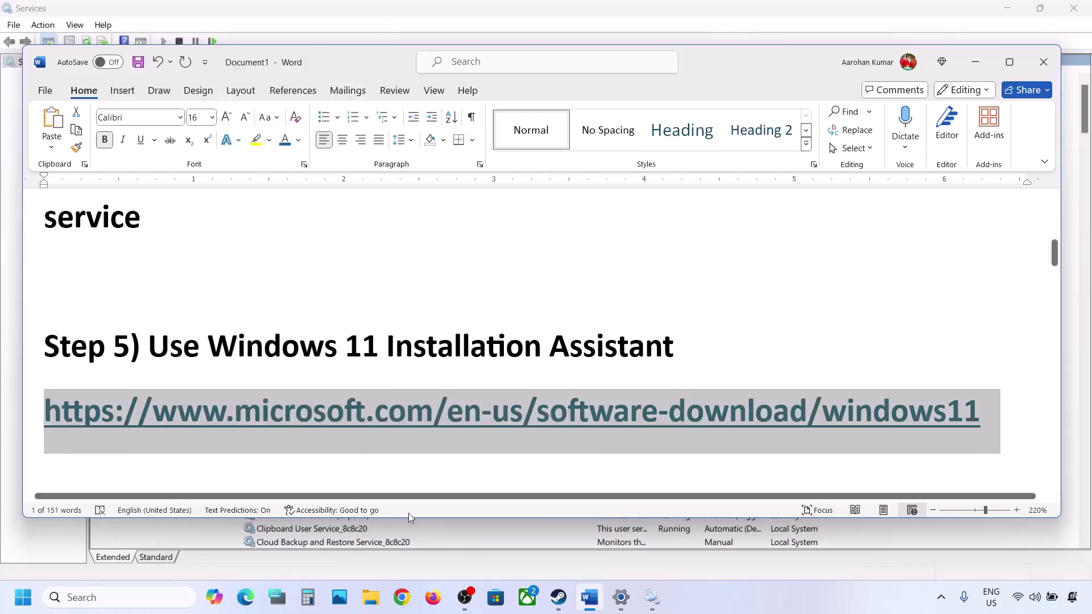
Step: Switch to Chrome, open the copied microsoft.com/en-us/software-download/windows11 link and locate the Windows 11 Installation Assistant section
left_click(400, 585)
key("ctrl+v")
key("Return")
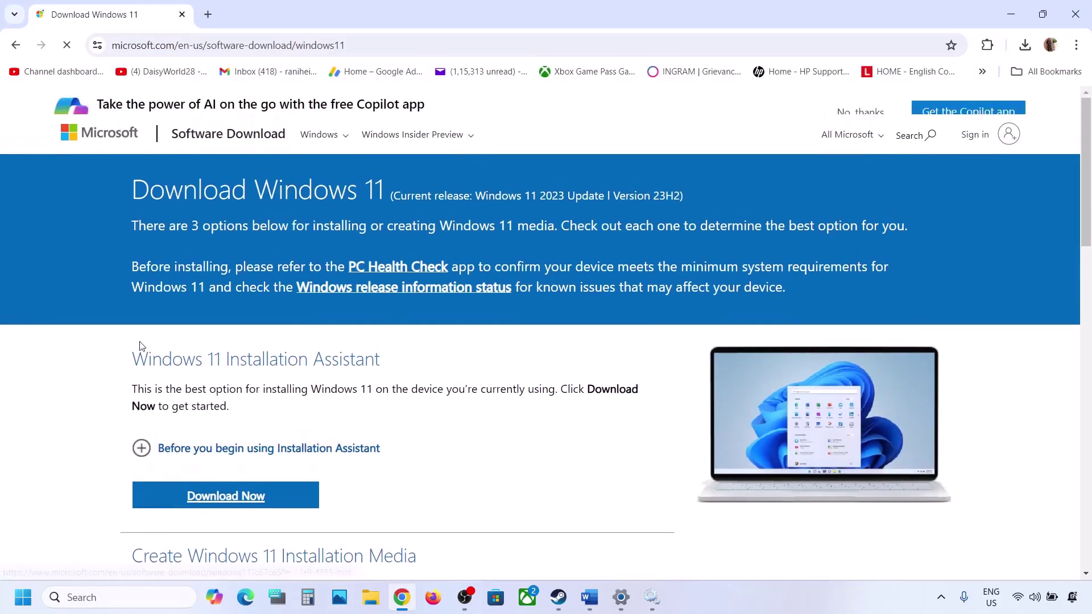
left_click_drag(136, 390, 421, 389)
scroll(421, 389, "down", 3)
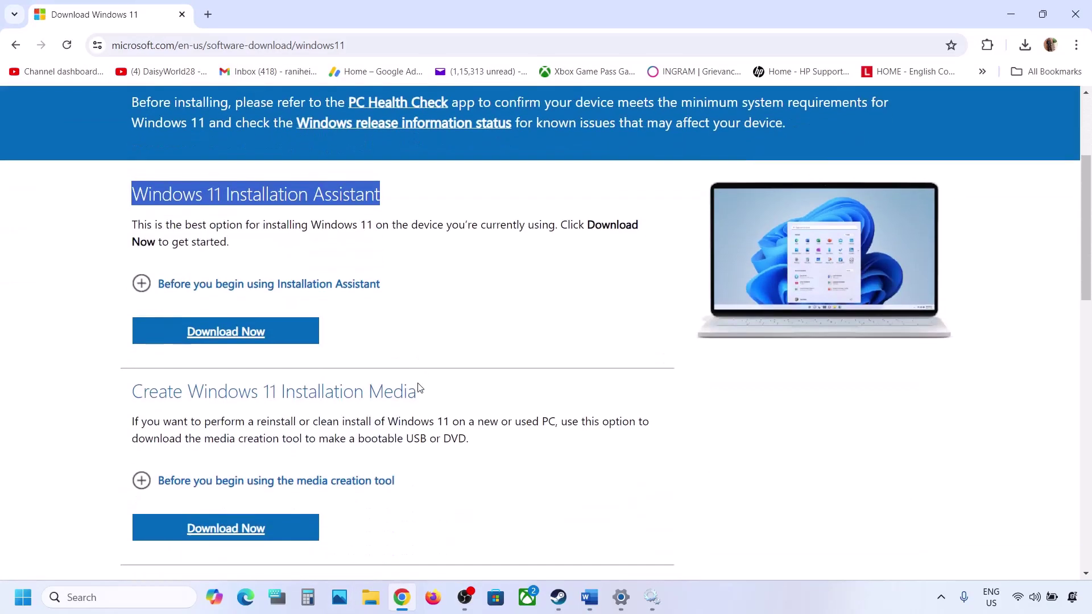
Step: Download the Windows 11 Installation Assistant from the Download Windows 11 page
left_click(245, 336)
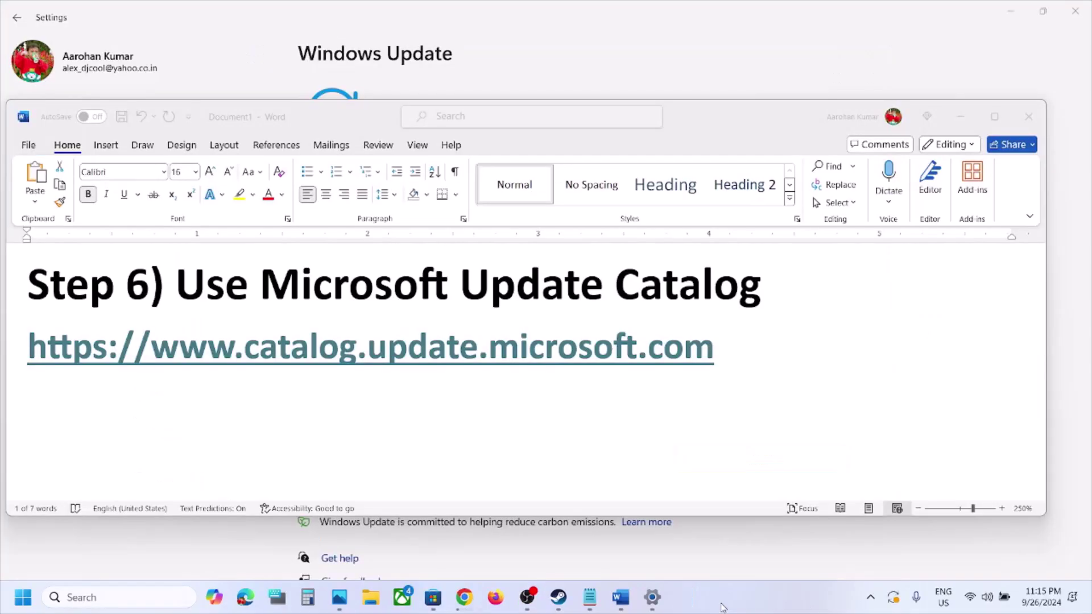
Step: In the Word document, copy the Microsoft Update Catalog link under Step 6
triple_click(732, 350)
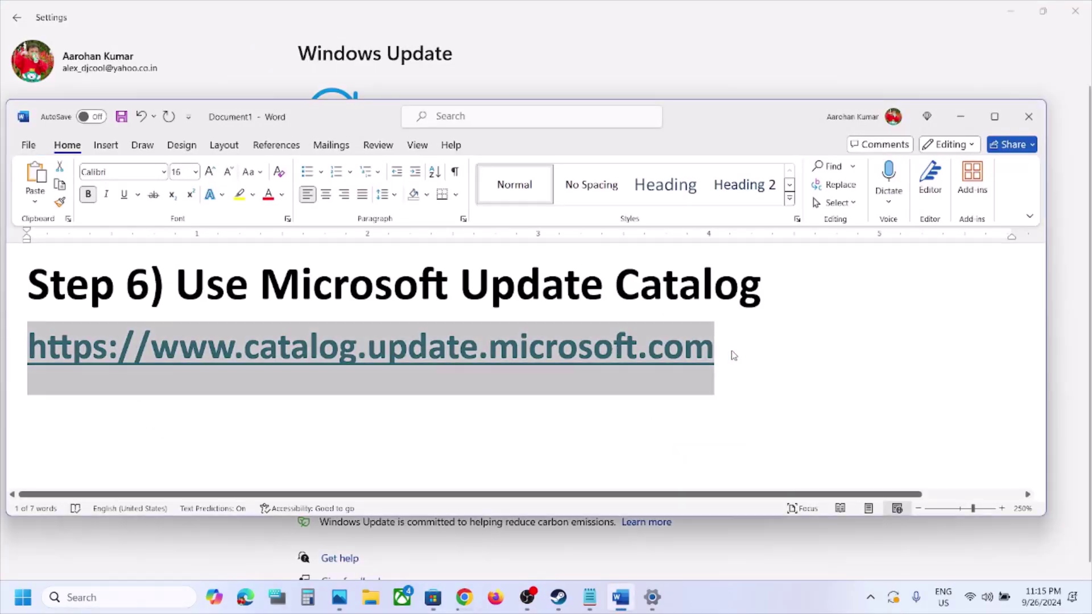
right_click(646, 358)
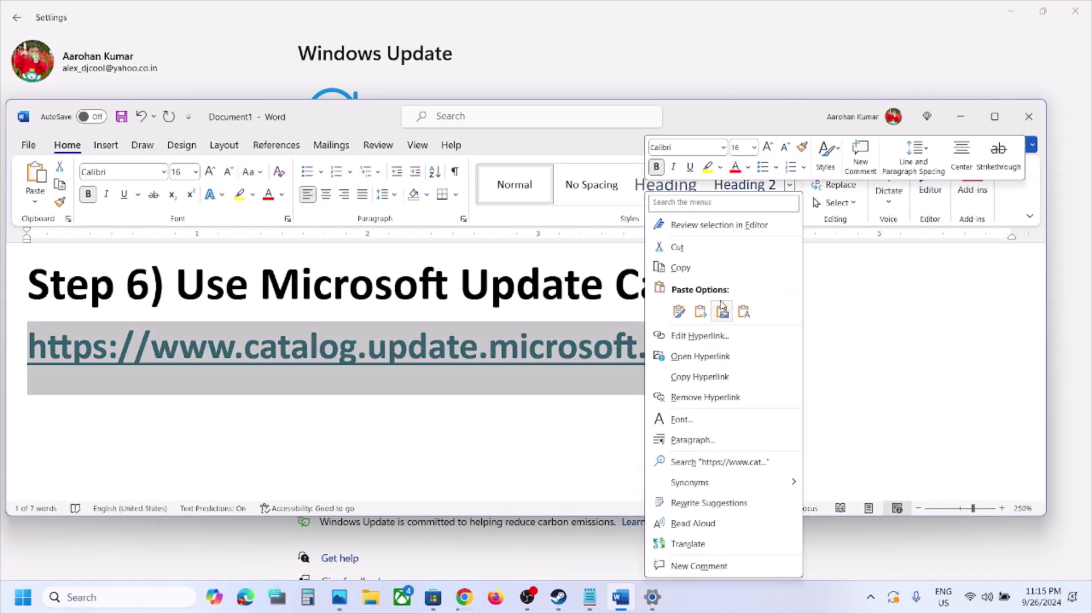
left_click(701, 269)
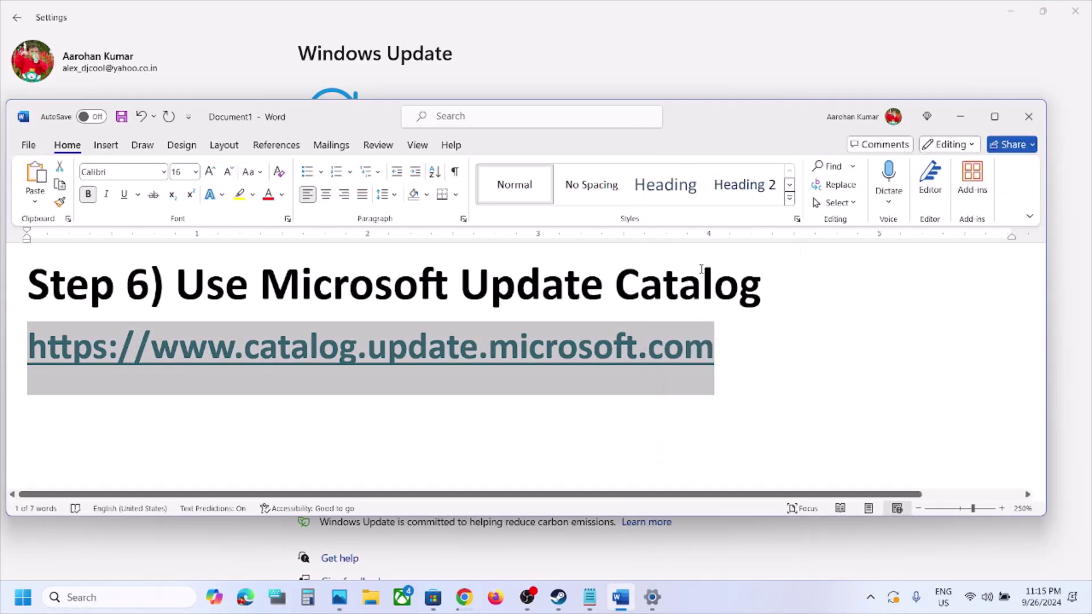
Step: Switch to Chrome and search the Microsoft Update Catalog for KB5043145
left_click(464, 597)
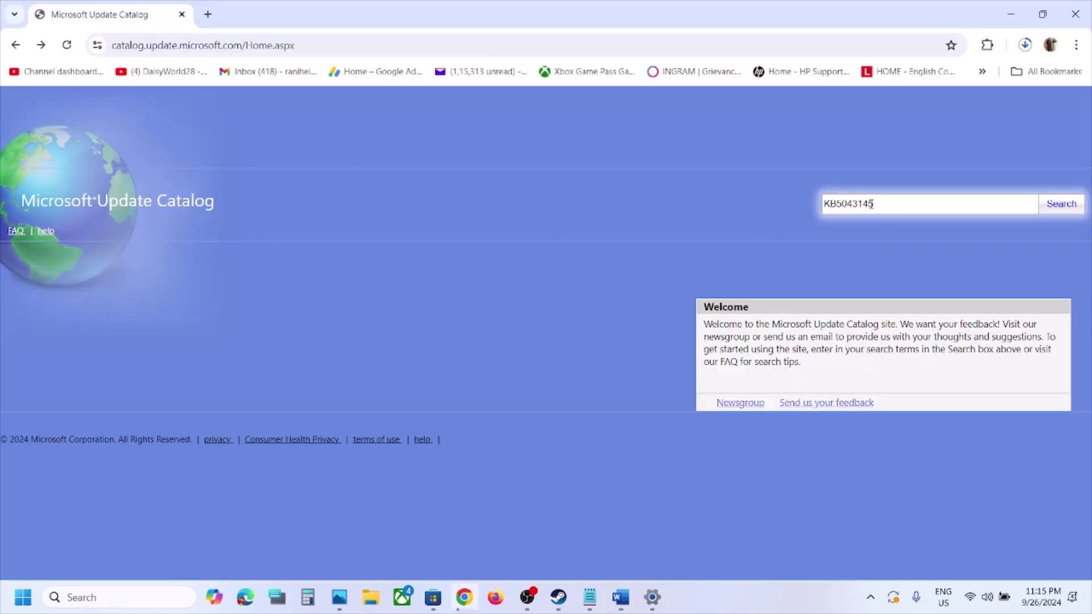
left_click_drag(870, 203, 800, 203)
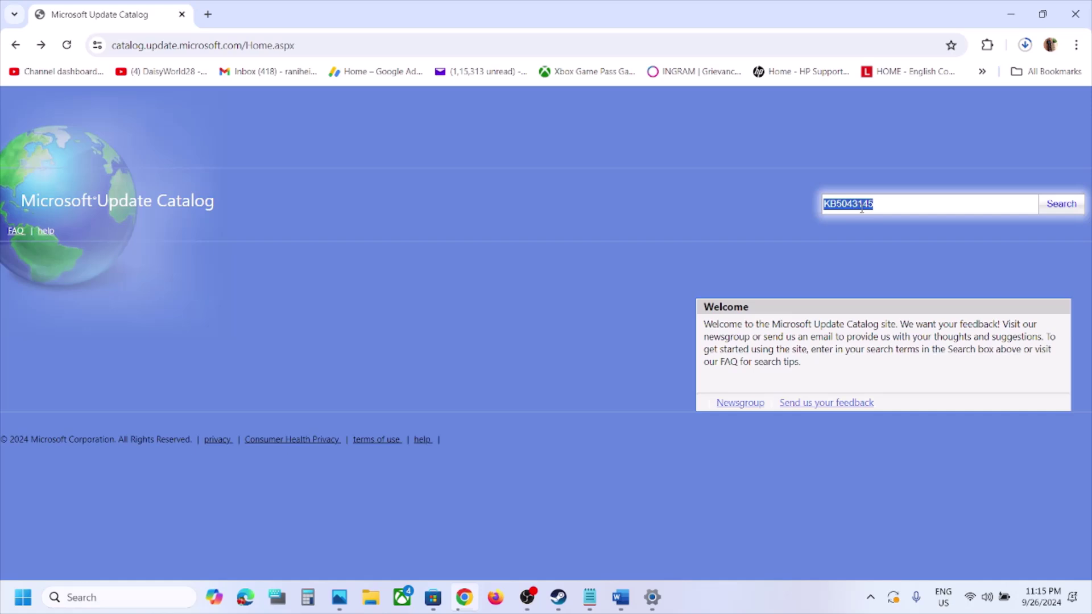
left_click(1063, 206)
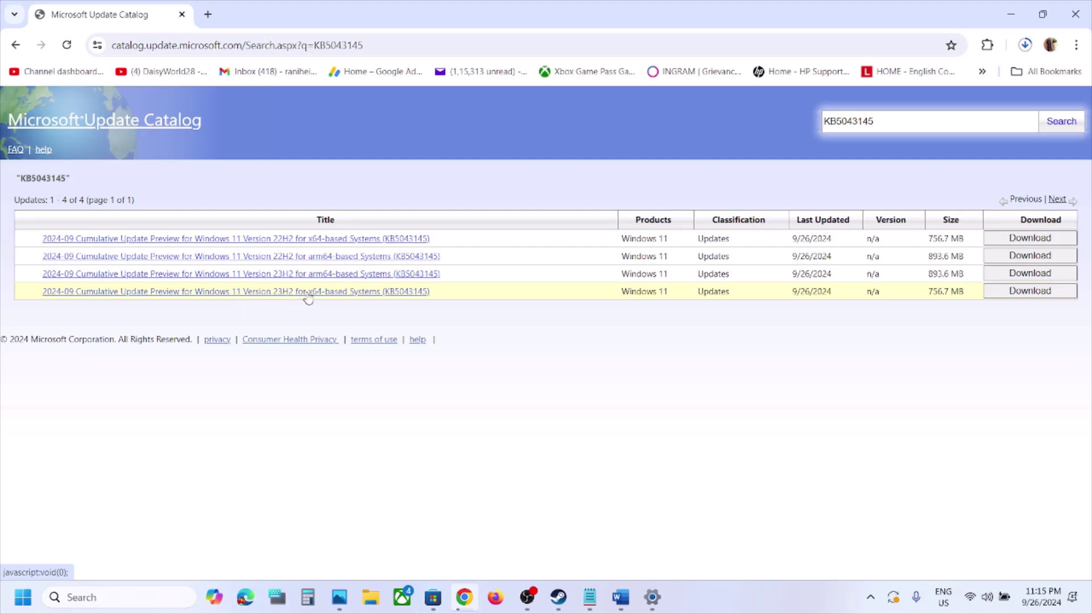
Step: Run winver to check the installed Windows version, and place the About Windows window beside the update titles
left_click(138, 597)
type("winver")
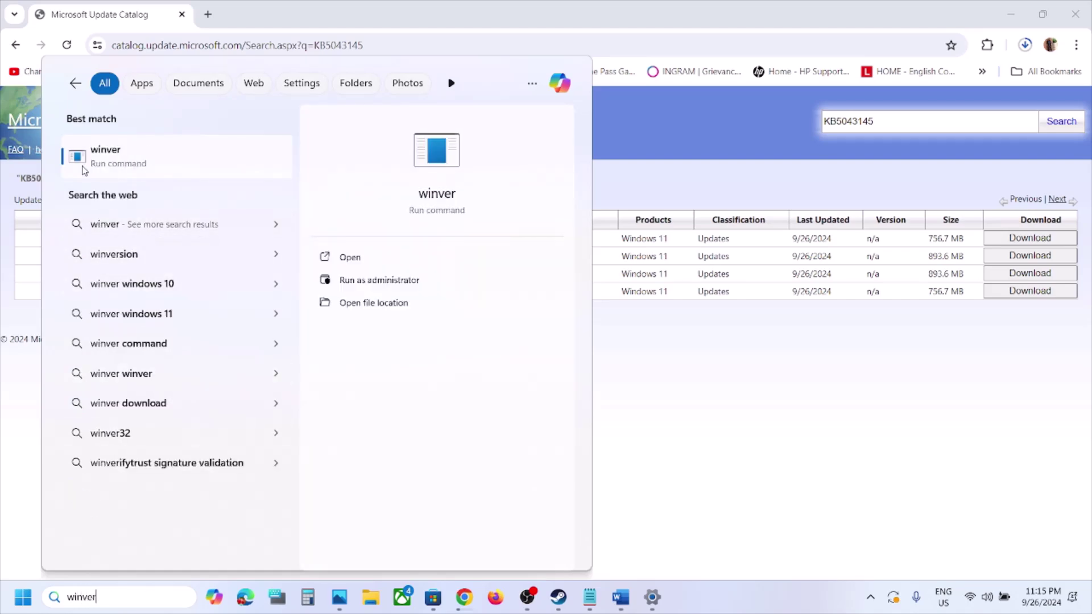
left_click(84, 163)
left_click_drag(247, 39, 670, 226)
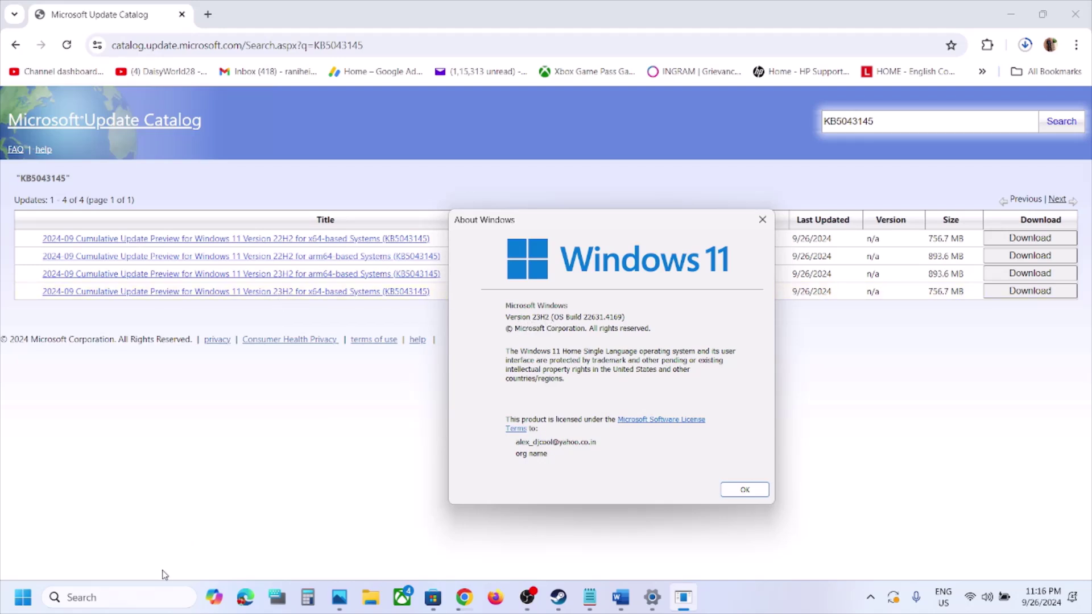
Step: Switch to Settings, check the system type in the device specifications on the System About page, and minimize Settings
key("alt+Tab")
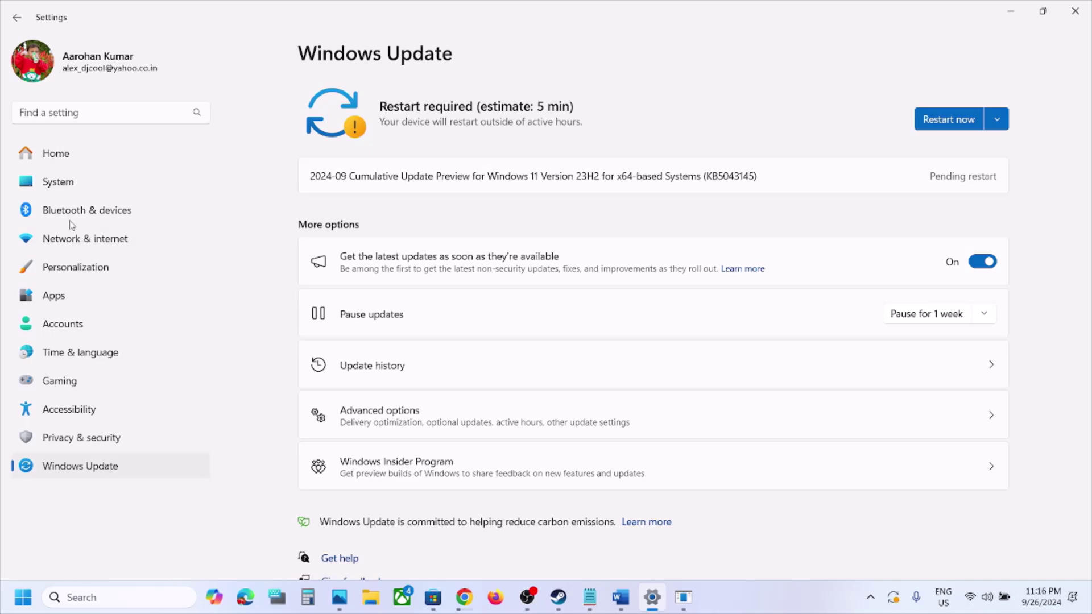
left_click(50, 182)
scroll(455, 352, "down", 10)
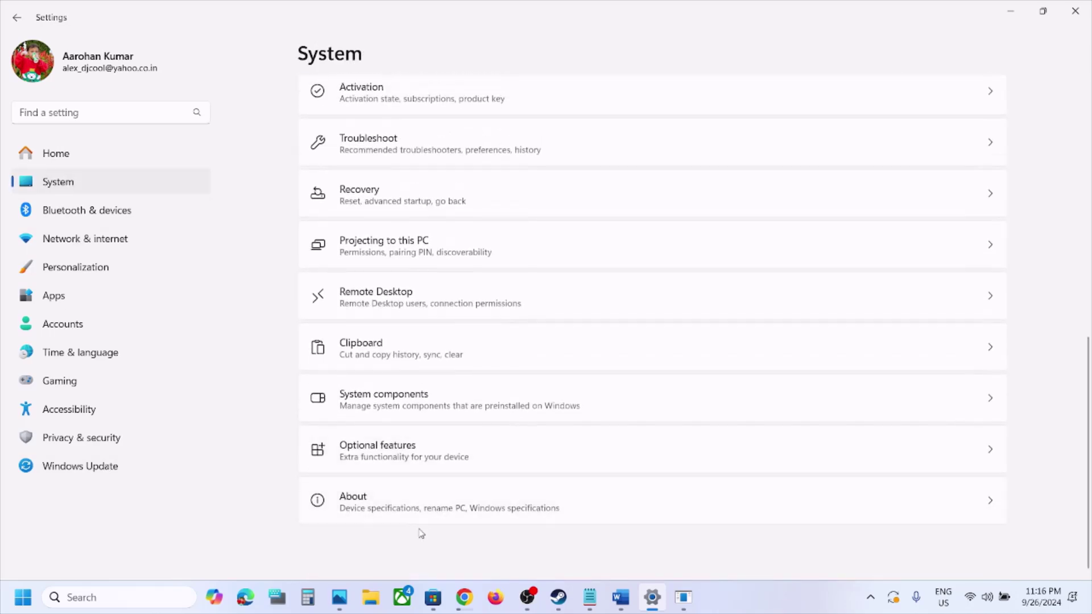
left_click(406, 514)
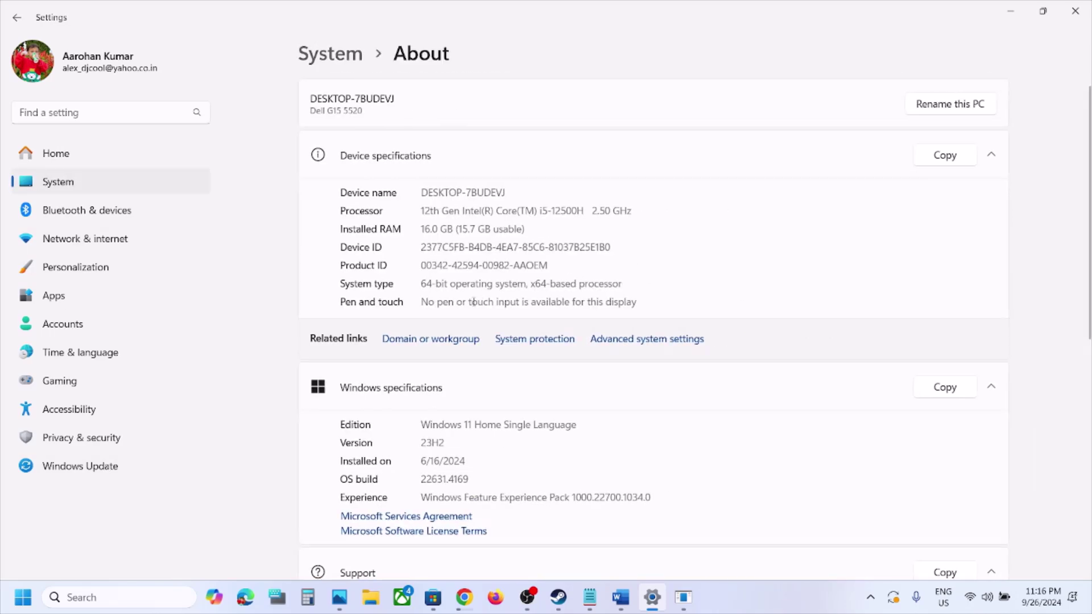
left_click_drag(432, 286, 613, 283)
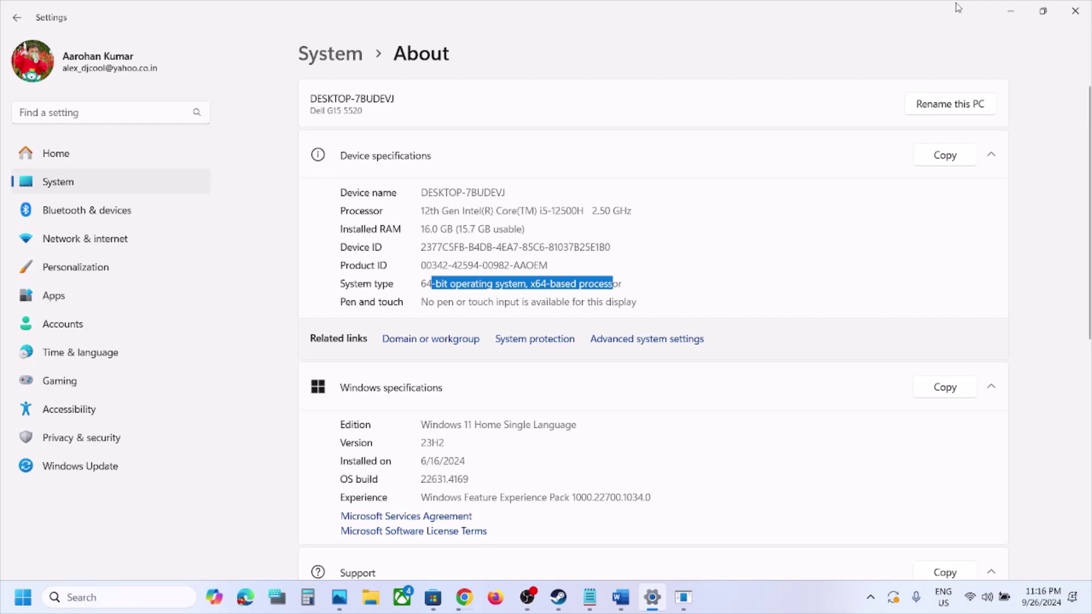
left_click(1006, 15)
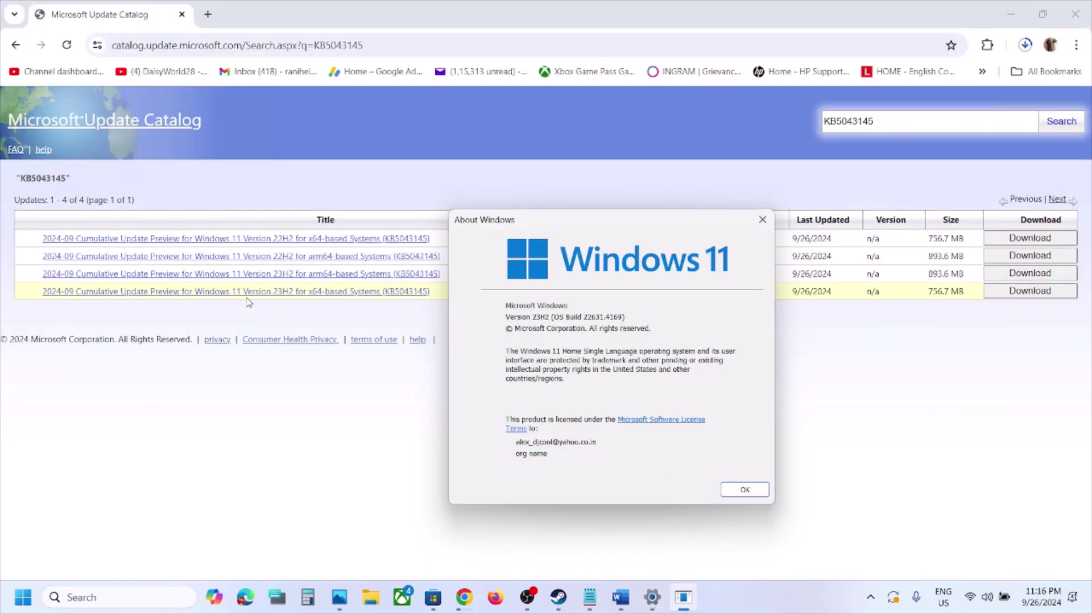
Step: Download the KB5043145 .msu file for Windows 11 Version 23H2 x64-based systems and check its download progress
mouse_move(280, 312)
left_mouse_down()
mouse_move(250, 299)
mouse_move(261, 305)
left_mouse_up()
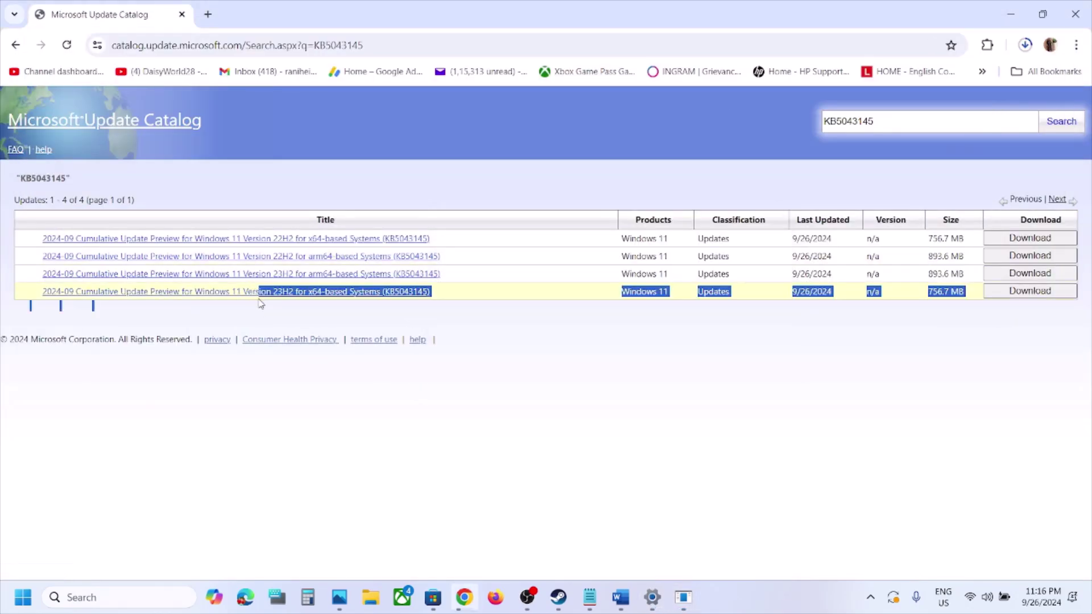
left_click(260, 304)
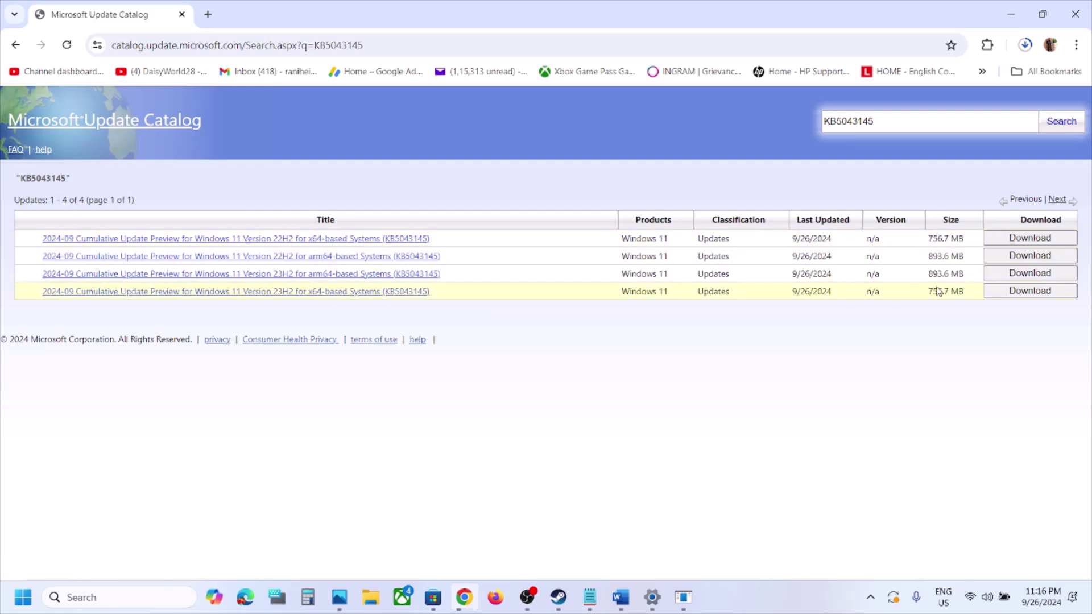
left_click(1022, 292)
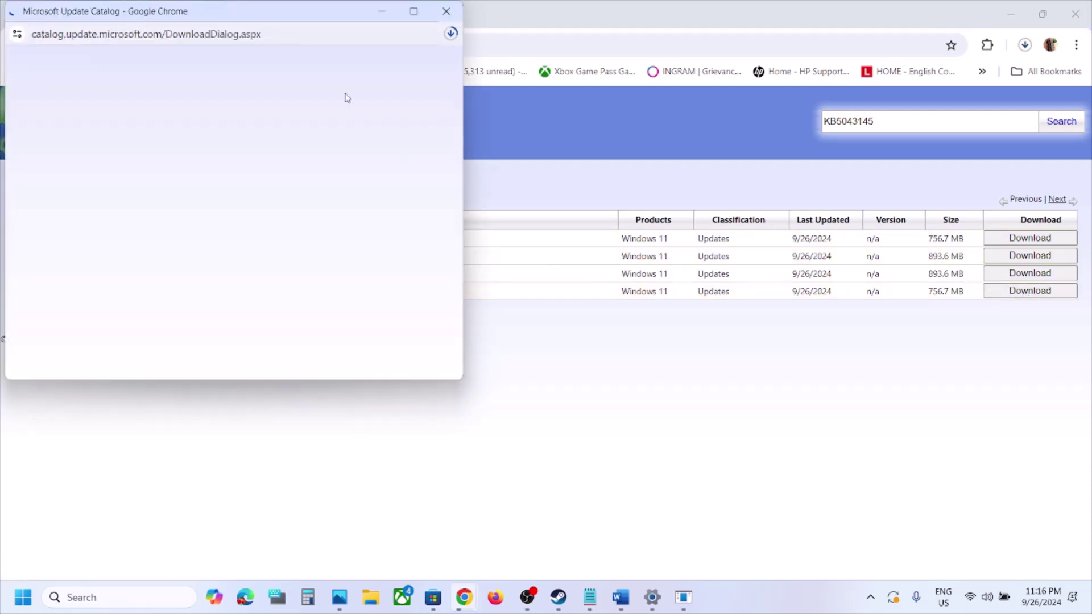
left_click_drag(269, 22, 525, 134)
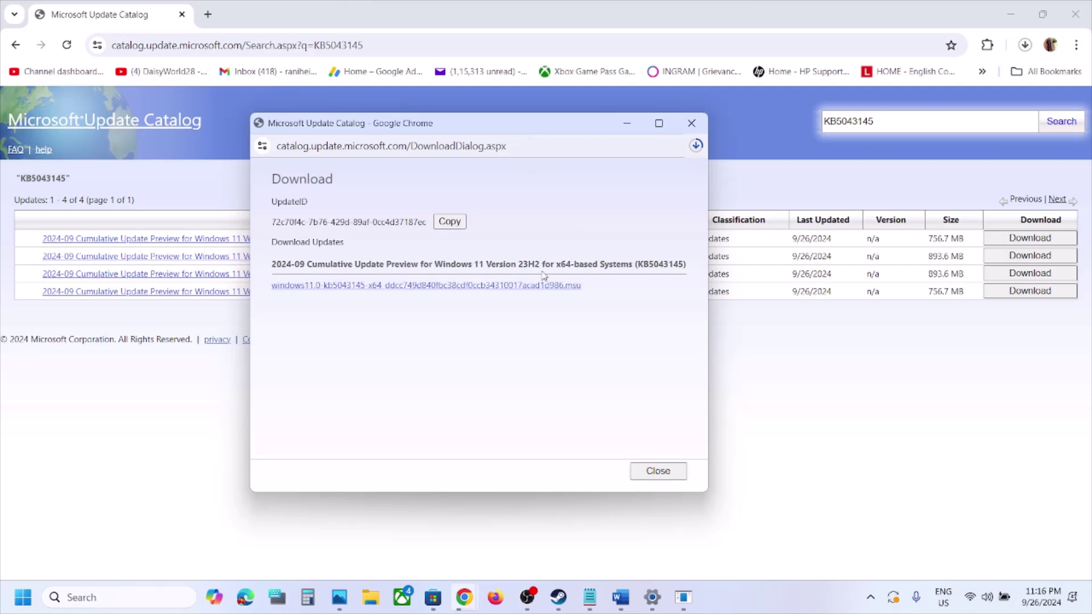
left_click(482, 287)
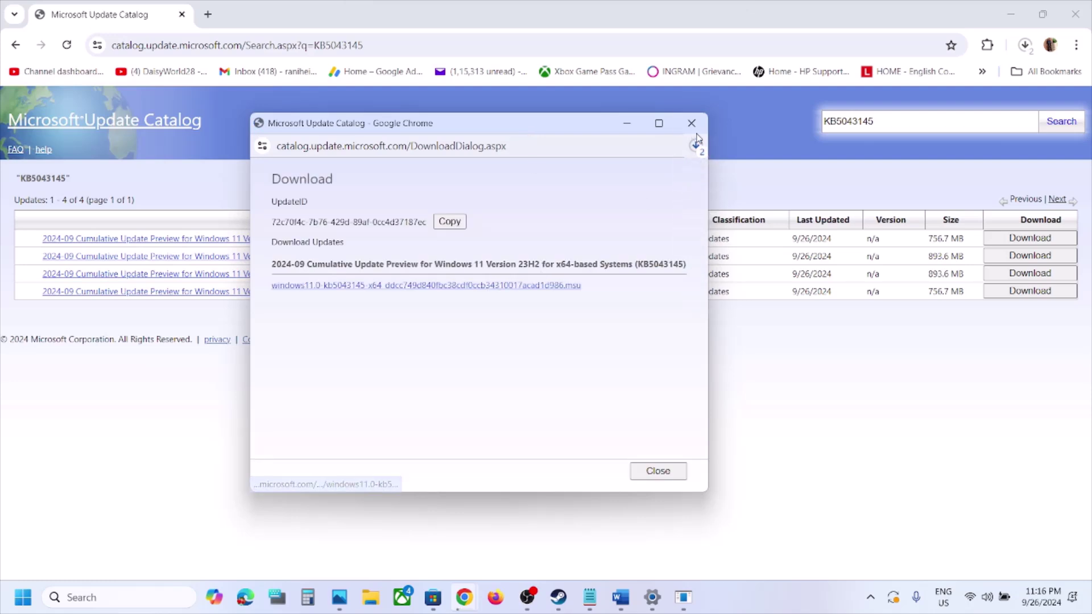
left_click(695, 145)
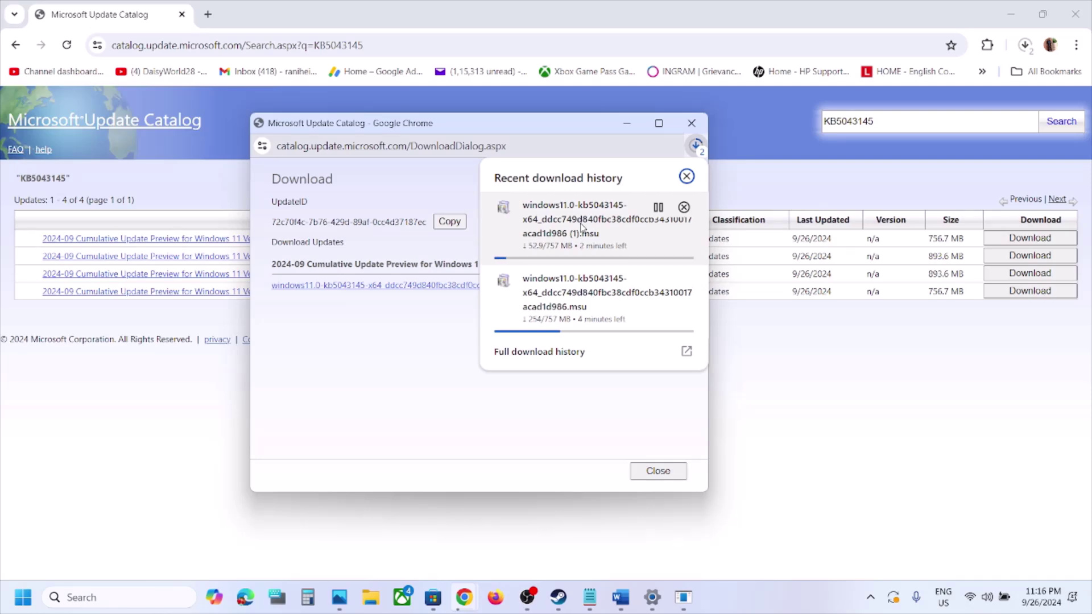
left_click(811, 533)
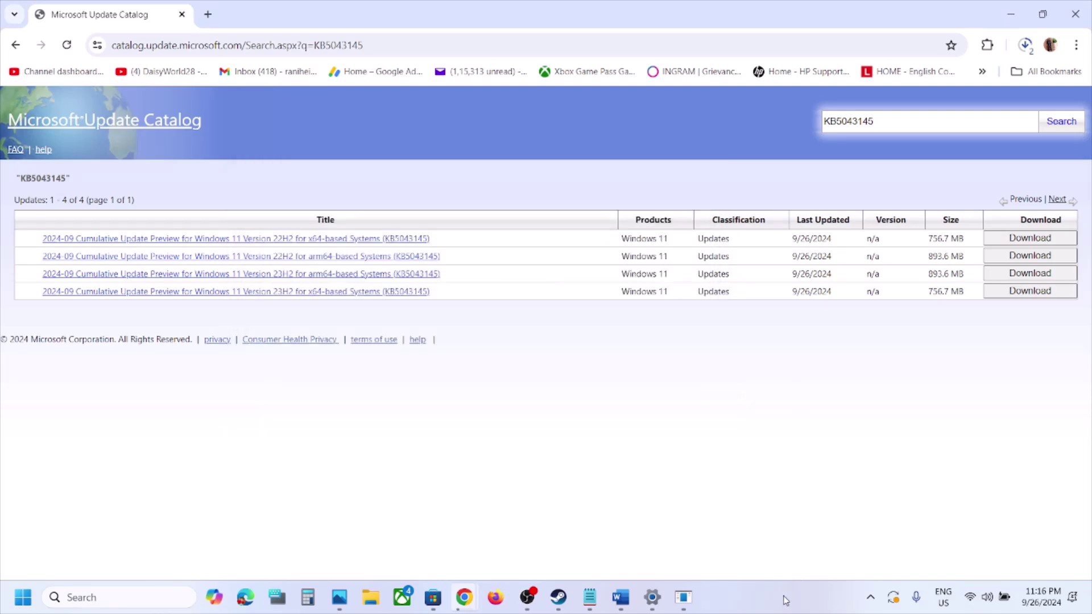
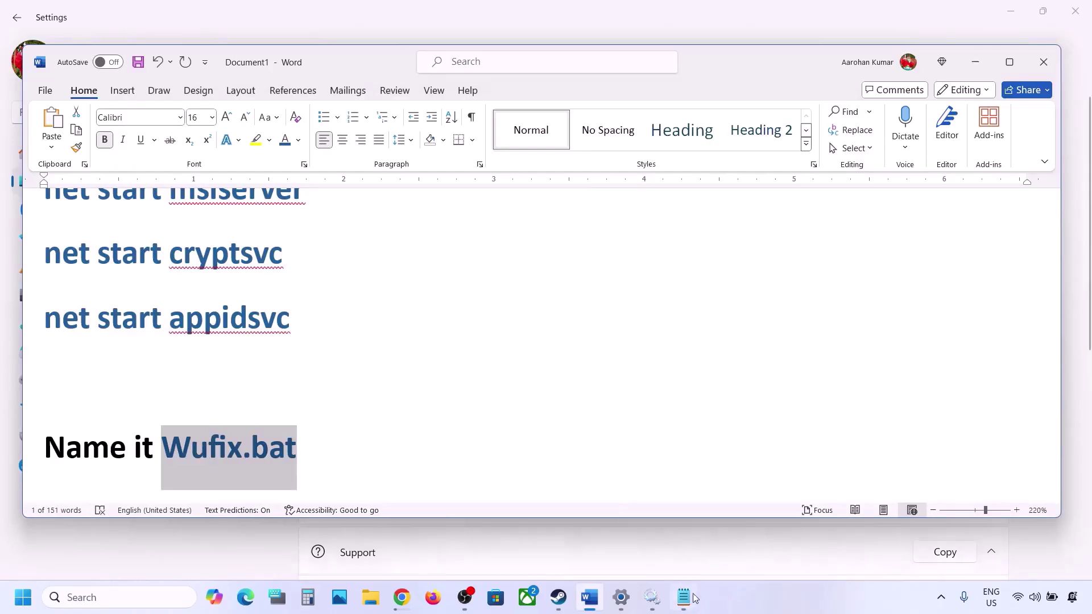
Step: Switch to Notepad, save the script on the Desktop as Wufix.bat with the All files type, and close Notepad
key("alt+Tab")
key("ctrl+s")
type("Wufix.bat")
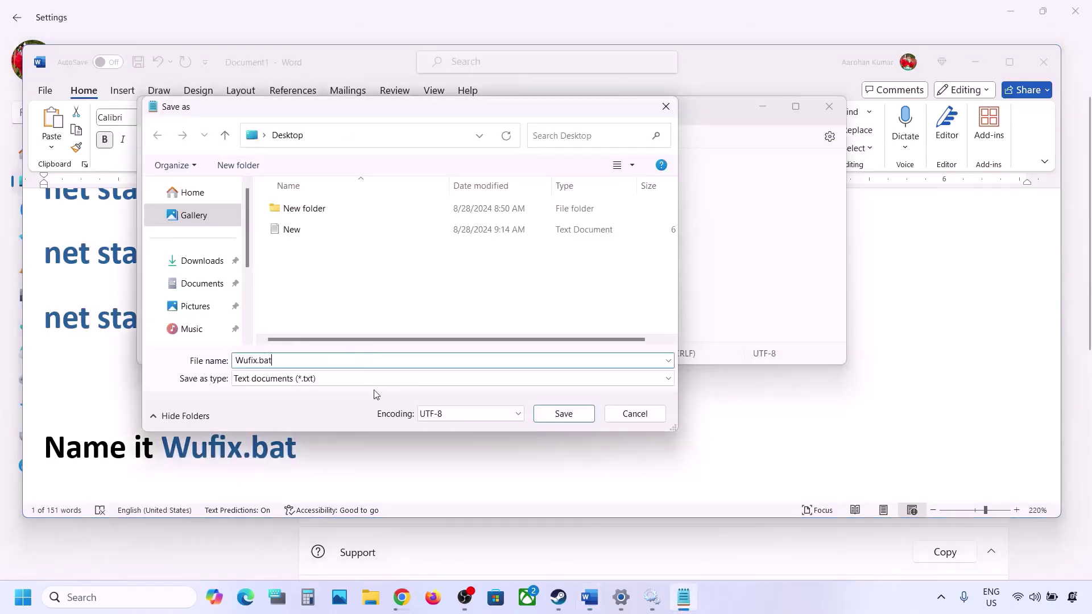
left_click_drag(292, 361, 222, 363)
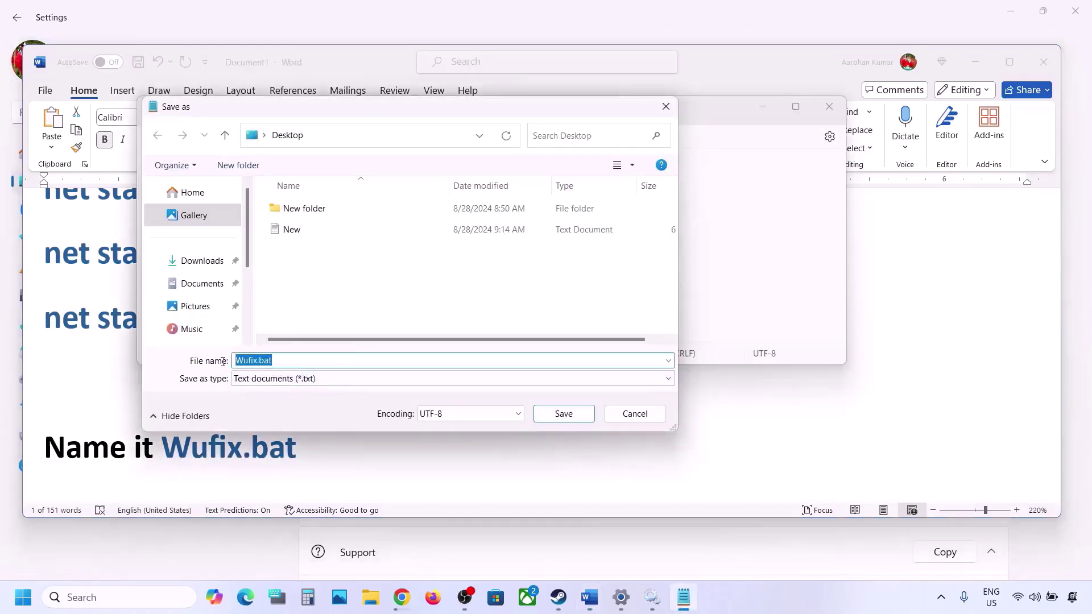
left_click(263, 378)
left_click(282, 406)
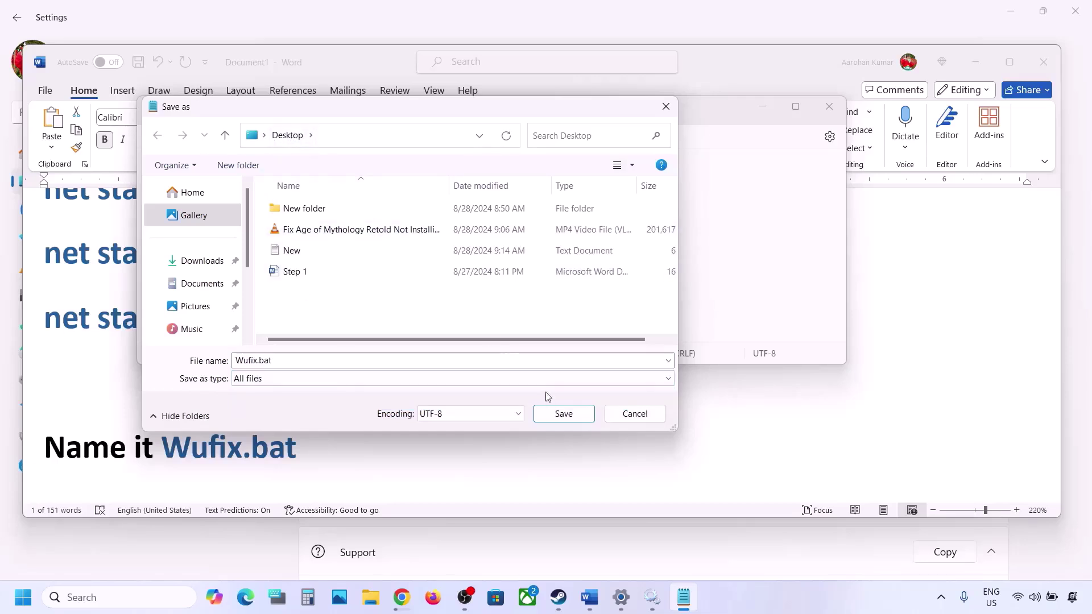
left_click(554, 411)
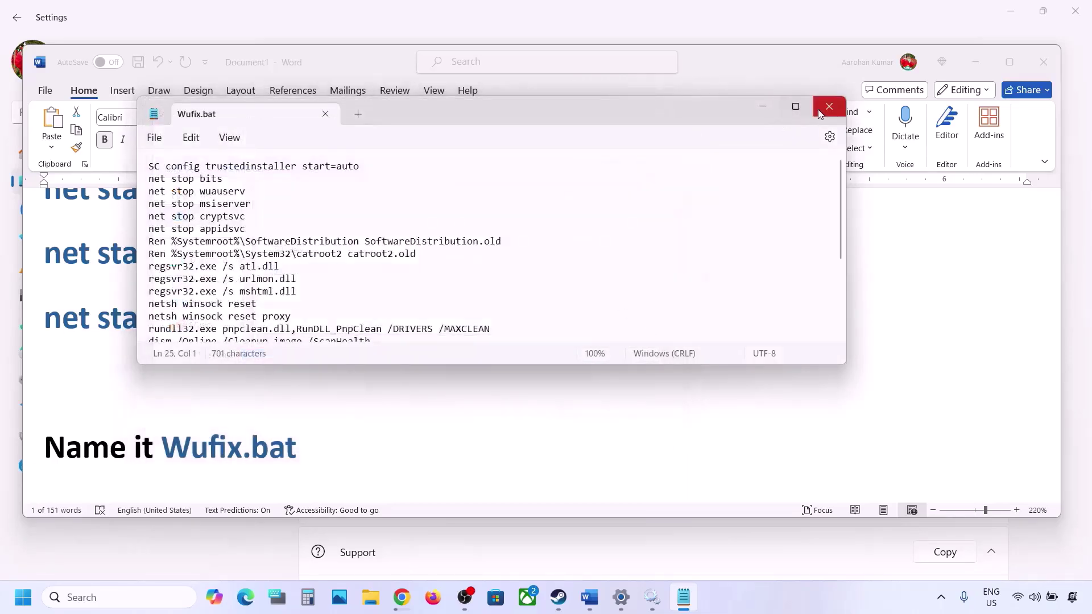
left_click(821, 108)
Step: Show the desktop and run the Wufix batch file as administrator
key("super+d")
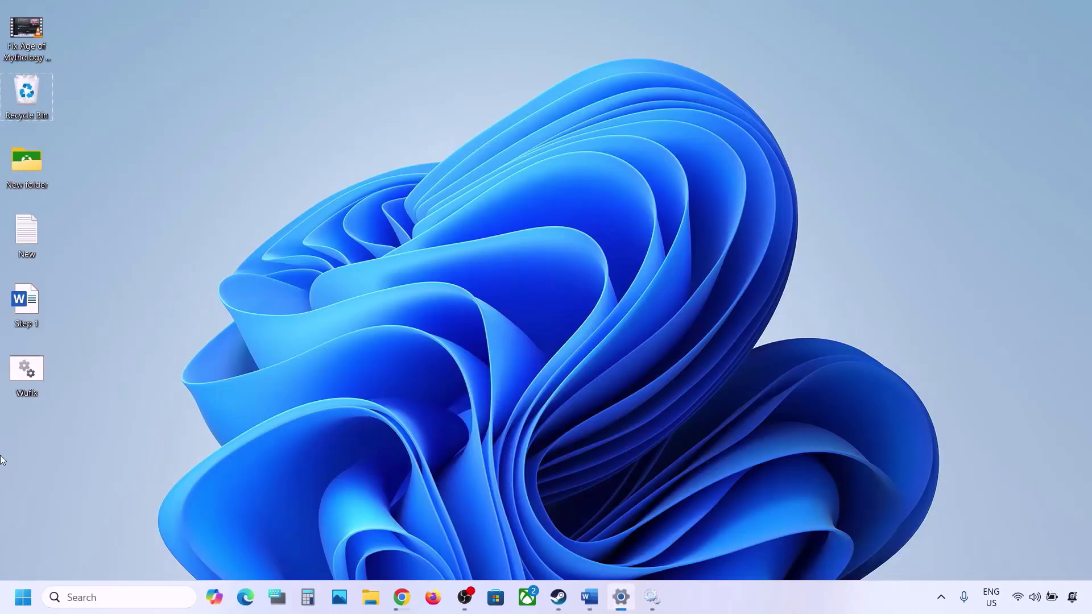
left_click(27, 377)
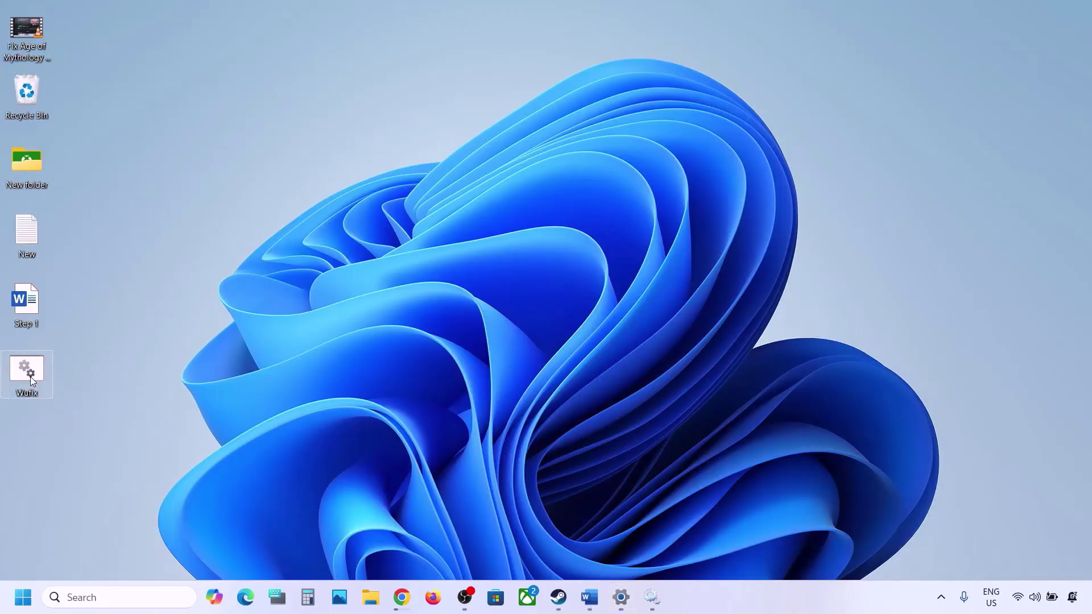
right_click(31, 380)
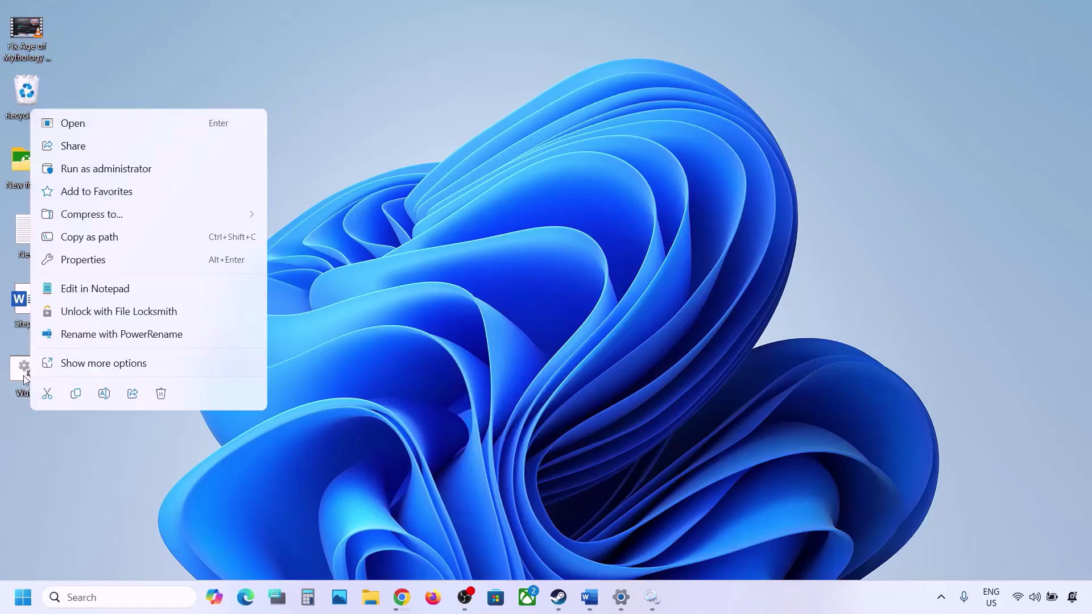
left_click(110, 167)
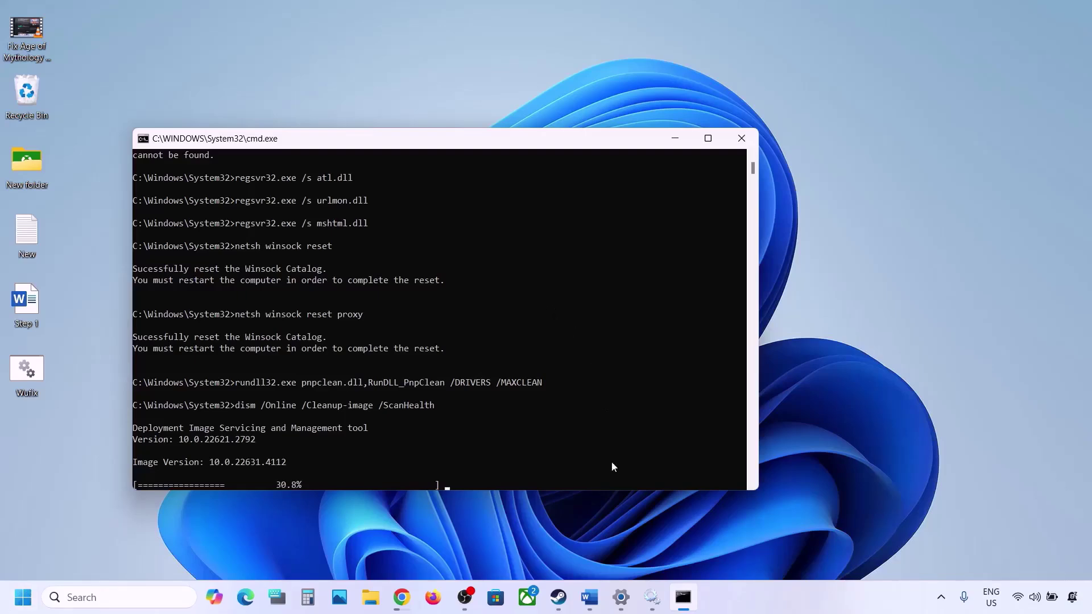
Step: Switch to the Word document and select the Windows 11 software download link under Step 6, Use Media Creation Tool
left_click(590, 595)
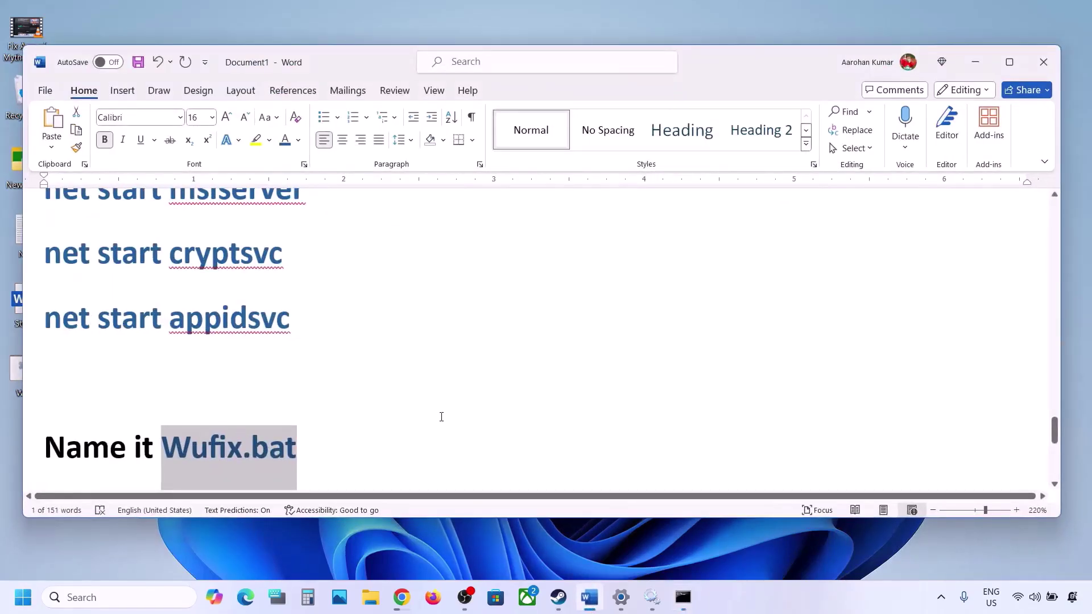
scroll(441, 417, "down", 3)
scroll(441, 417, "down", 2)
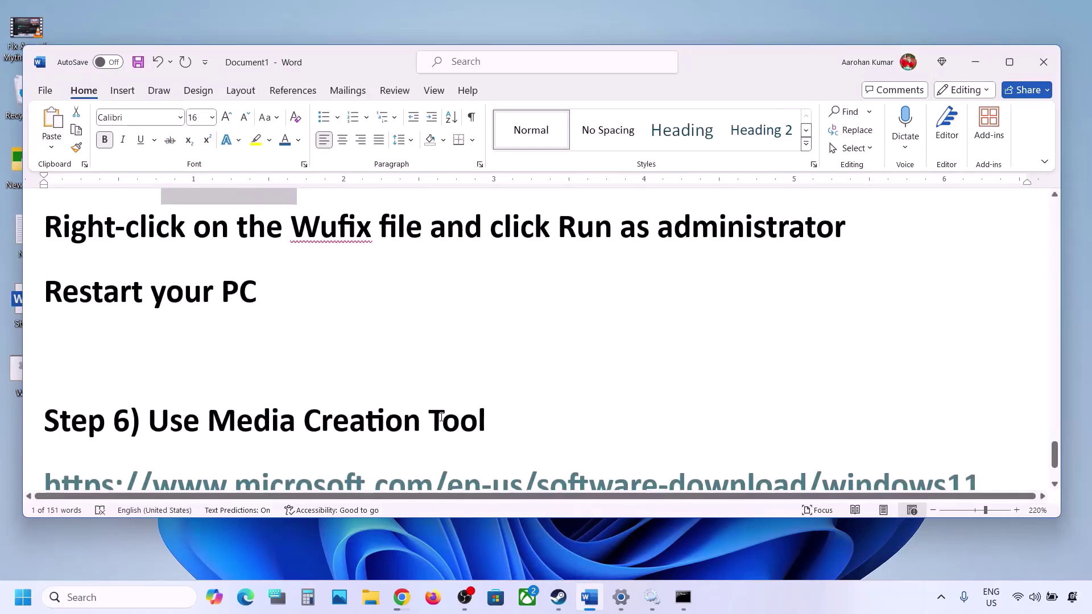
scroll(441, 417, "down", 2)
left_click_drag(163, 335, 470, 340)
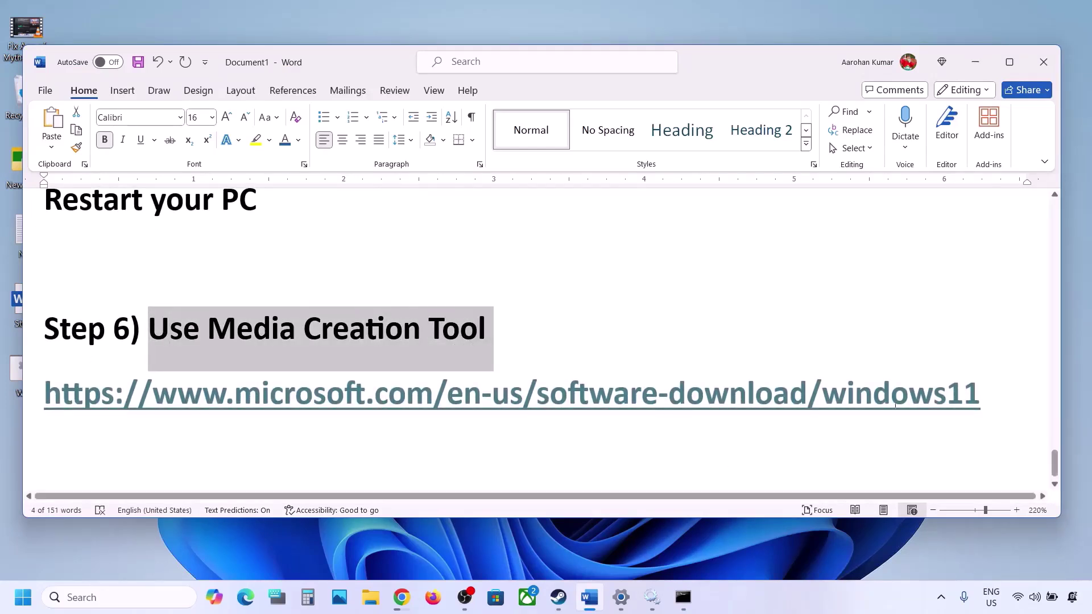
left_click_drag(1008, 393, 16, 404)
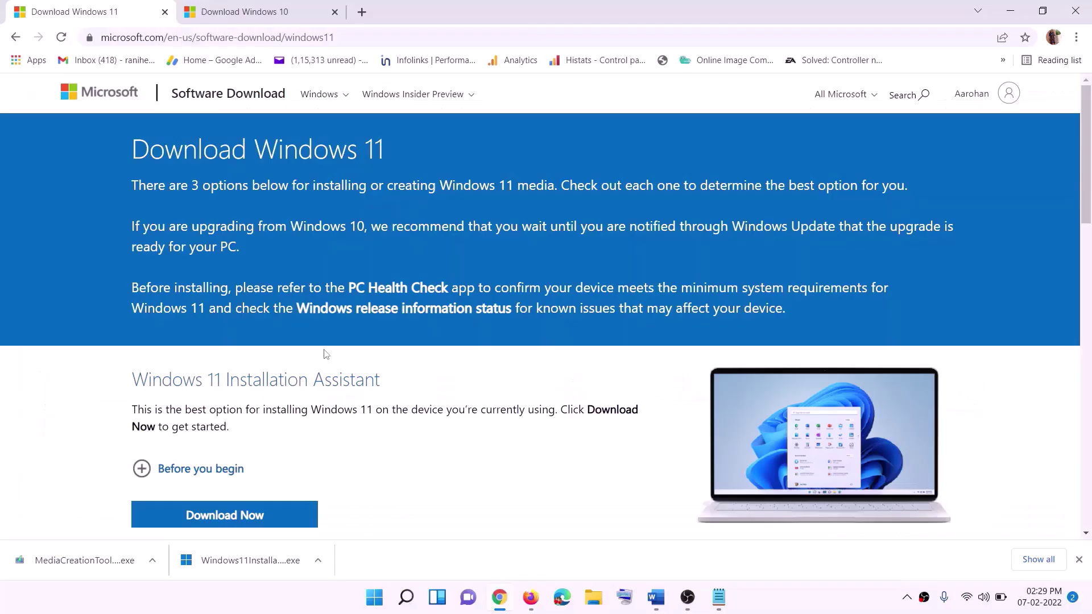
Step: Download the media creation tool under Create Windows 11 Installation Media and run it with administrator permission
scroll(219, 336, "down", 5)
left_click_drag(300, 405, 202, 404)
left_click(218, 336)
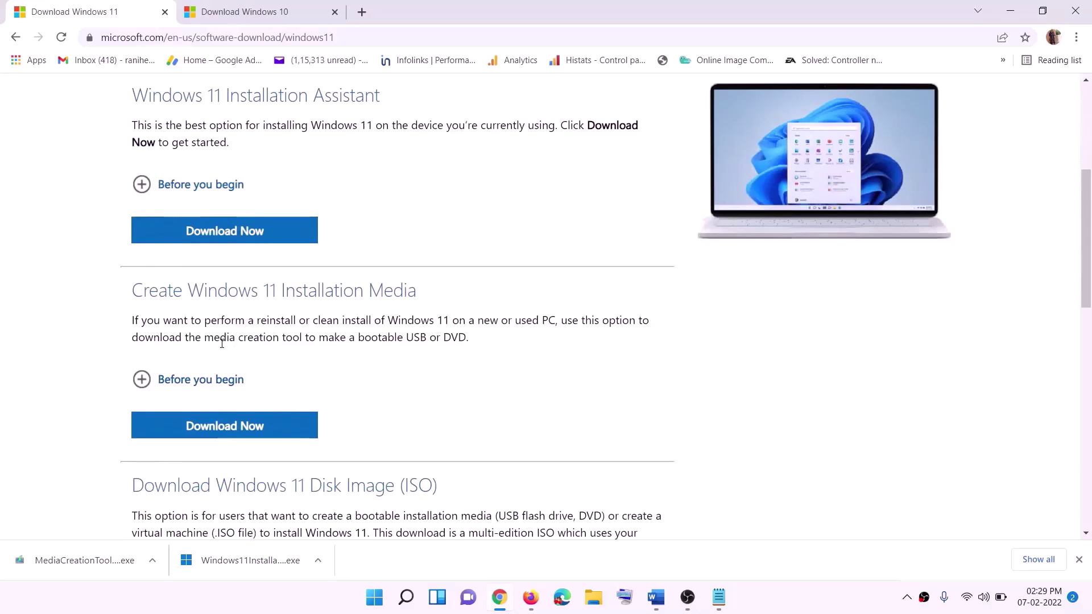
left_click_drag(205, 337, 316, 337)
left_click(221, 432)
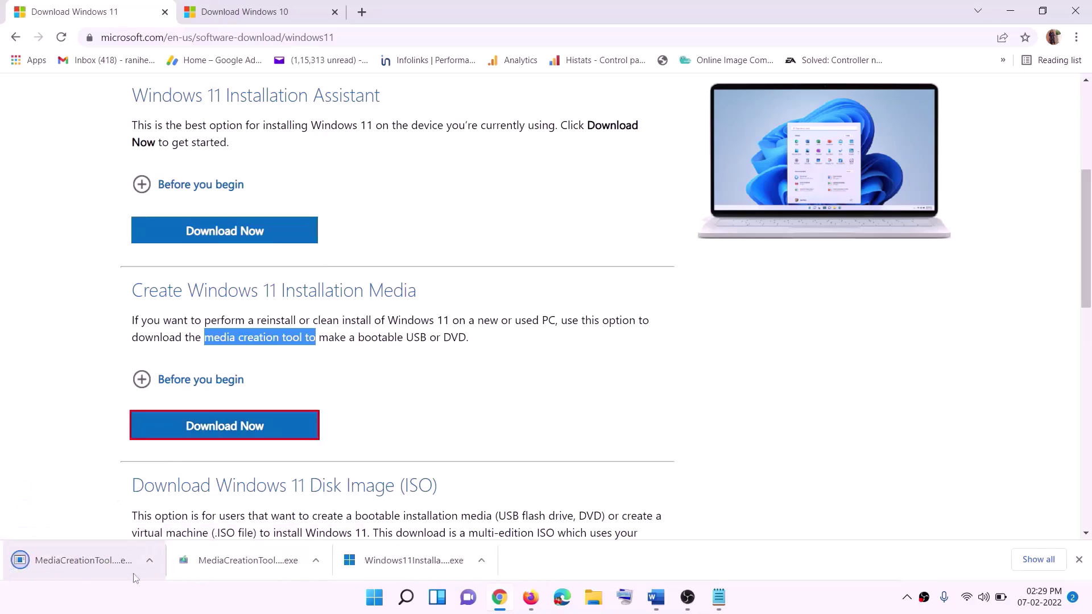
left_click(82, 562)
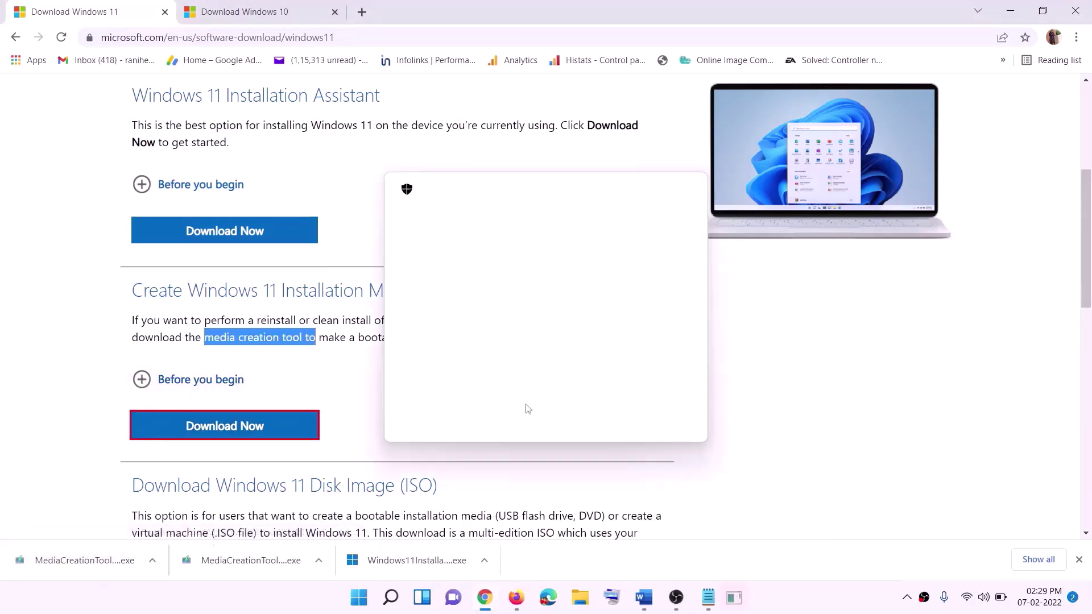
left_click(482, 415)
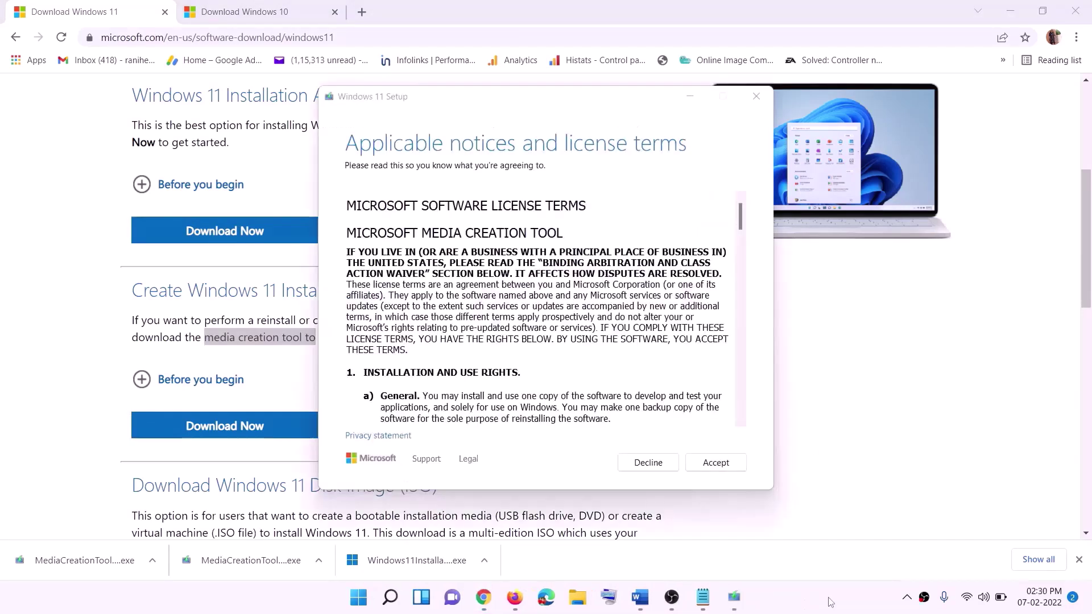
Step: Accept the license terms and recommended language and edition, and save the media to the Desktop as an ISO file named Windows
left_click(715, 462)
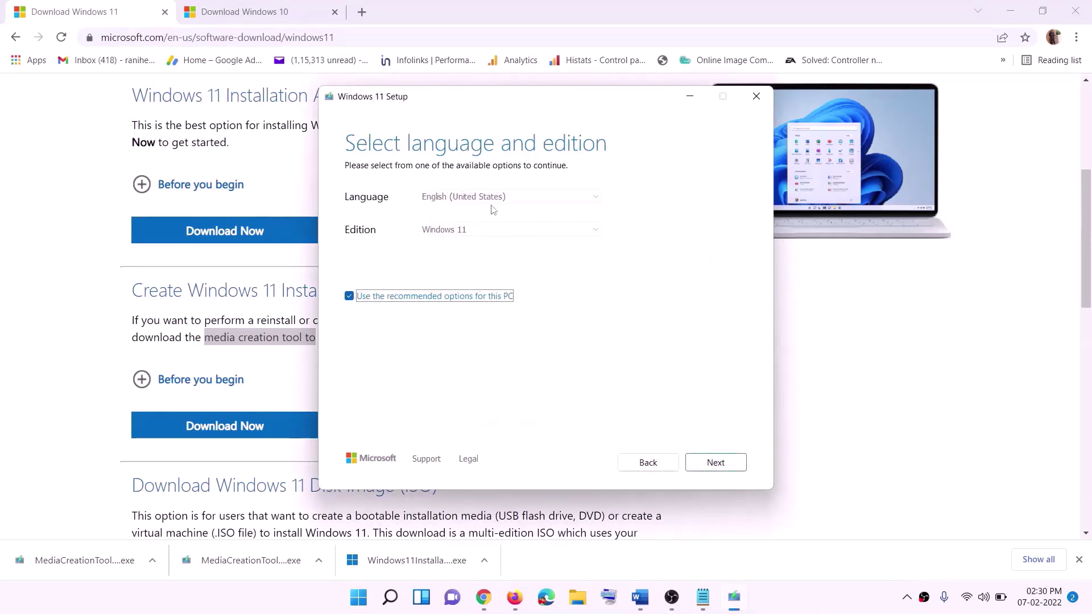
left_click(707, 464)
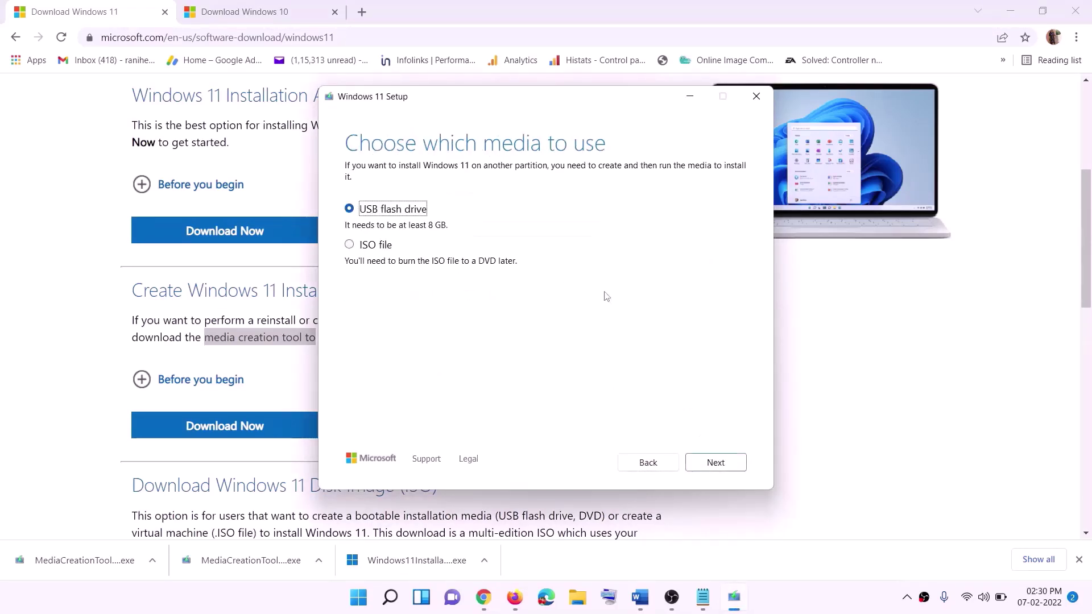
left_click(370, 246)
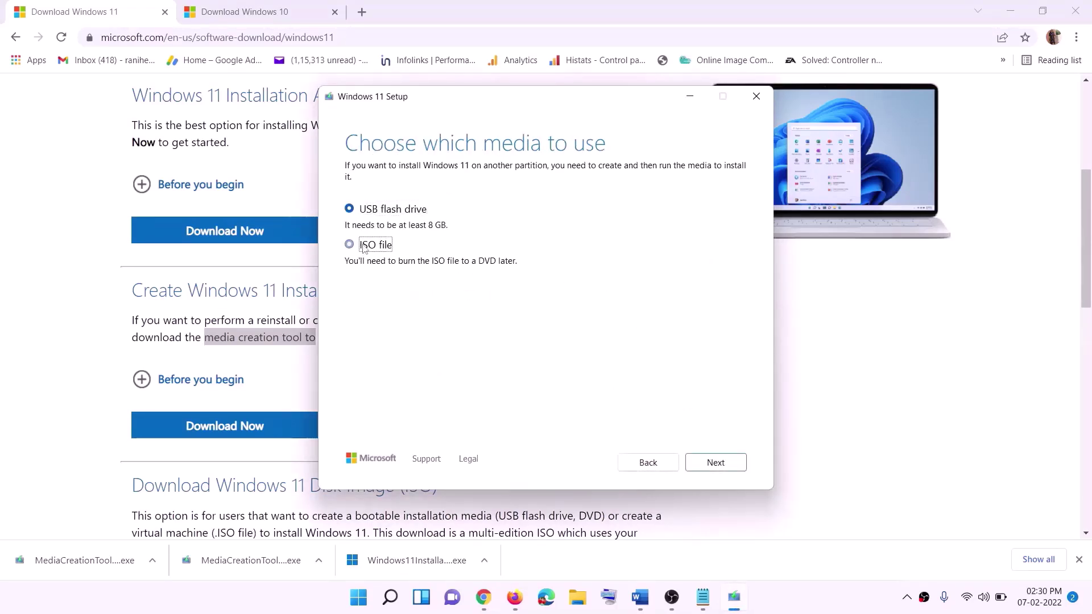
left_click(720, 462)
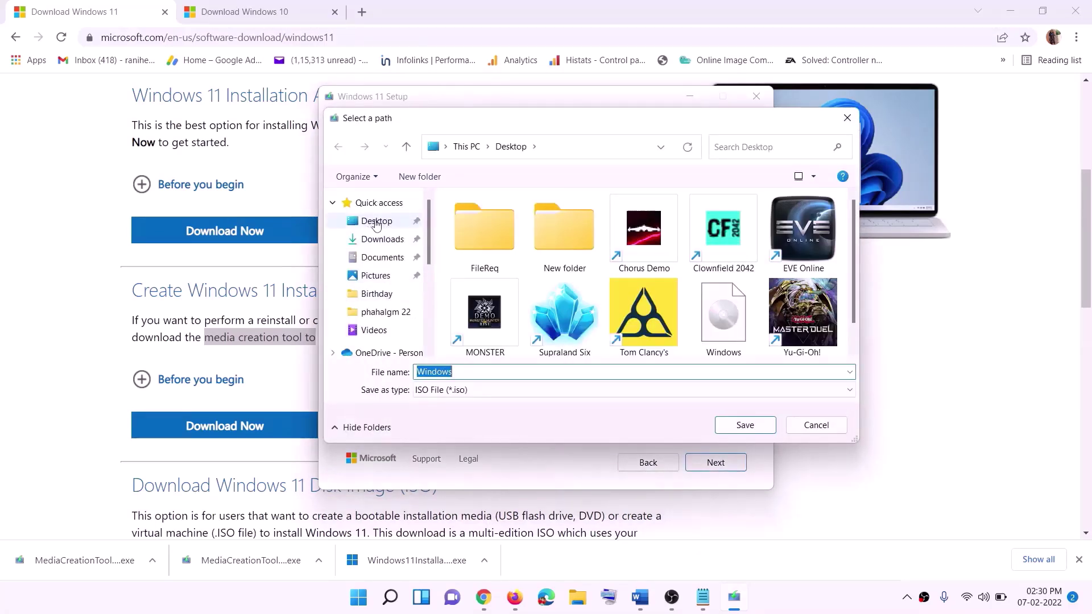
left_click(374, 223)
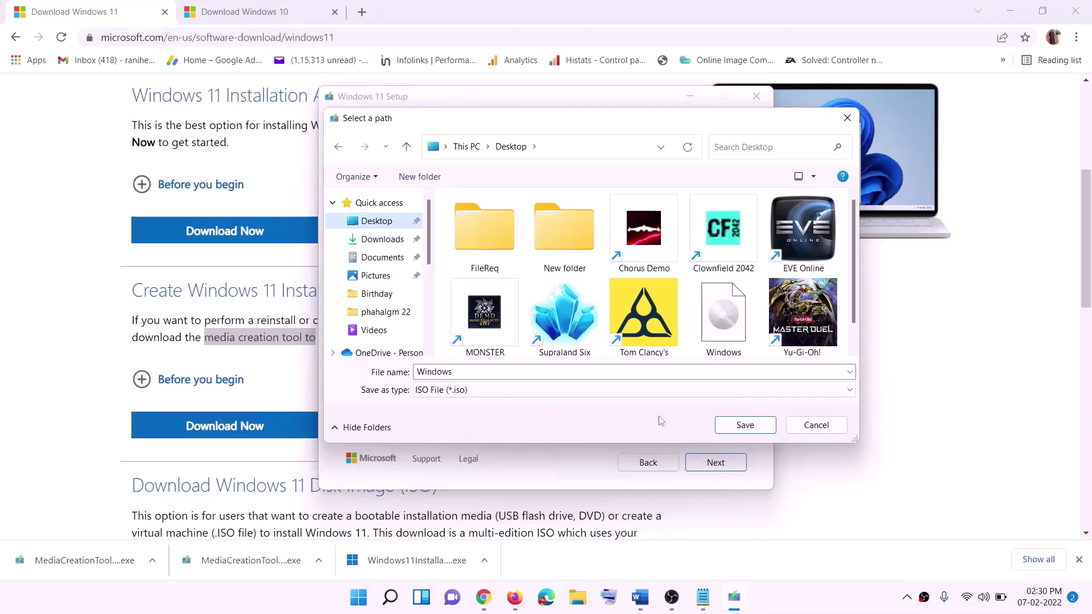
left_click(745, 426)
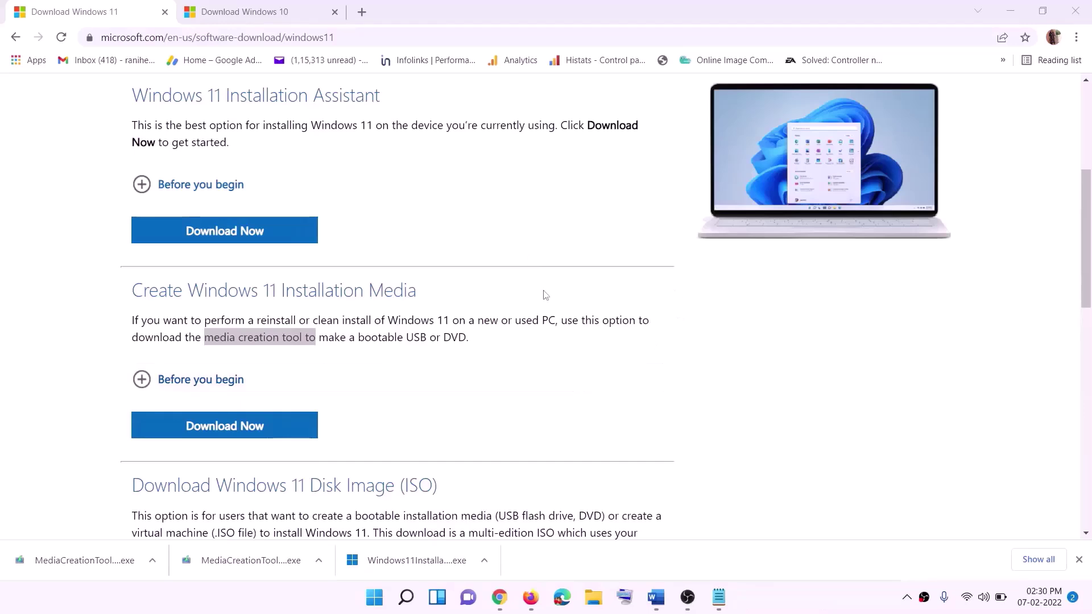
Step: Show the desktop, open the Windows ISO file, and run its setup application past the Install Windows 11 page
key("super+d")
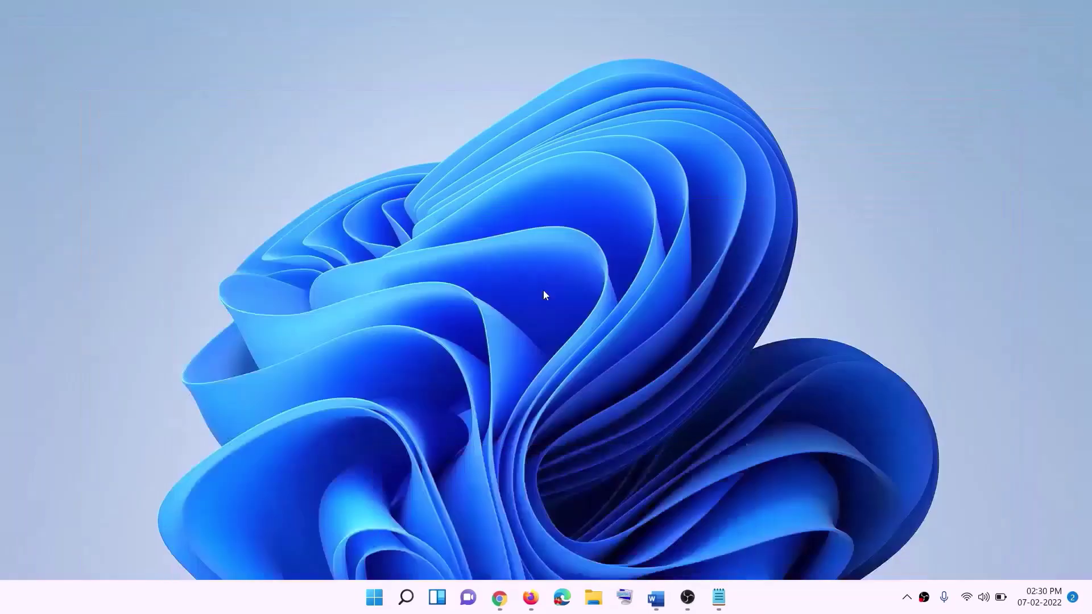
left_click_drag(259, 31, 423, 321)
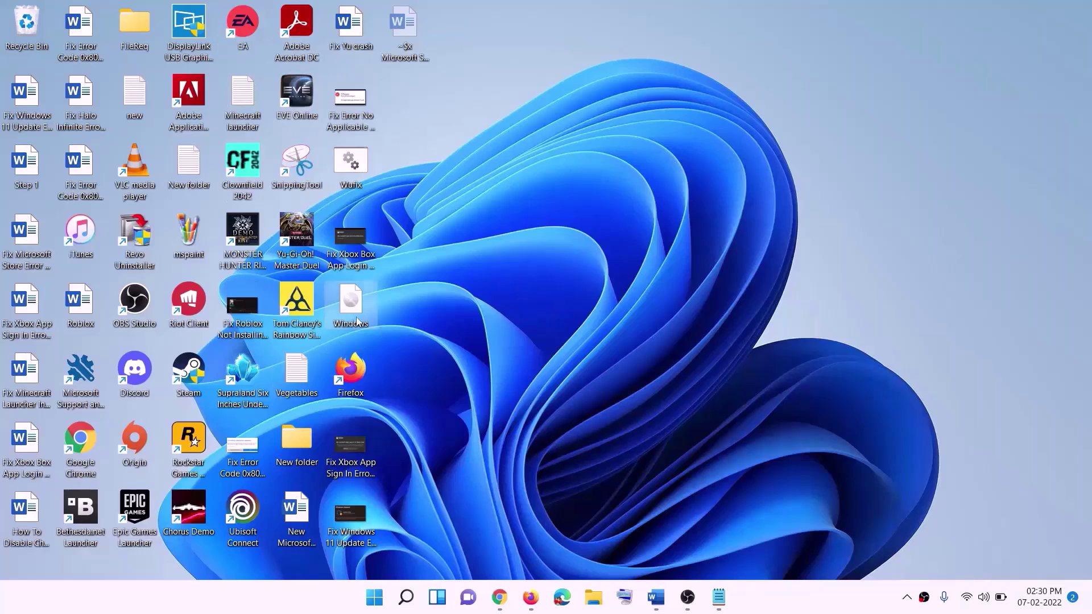
double_click(351, 302)
left_click(357, 399)
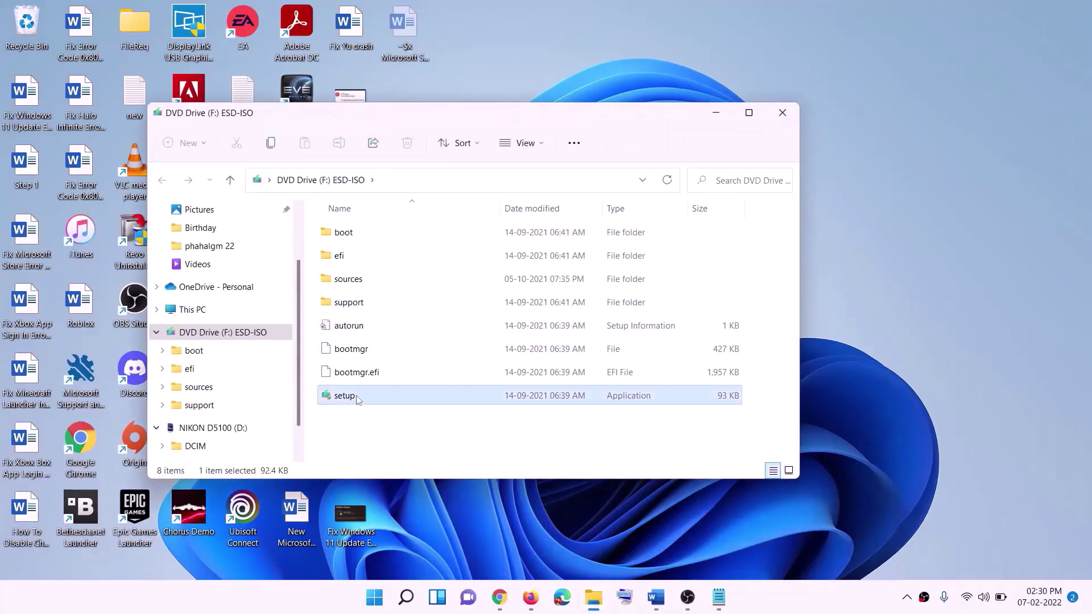
double_click(373, 395)
left_click(442, 448)
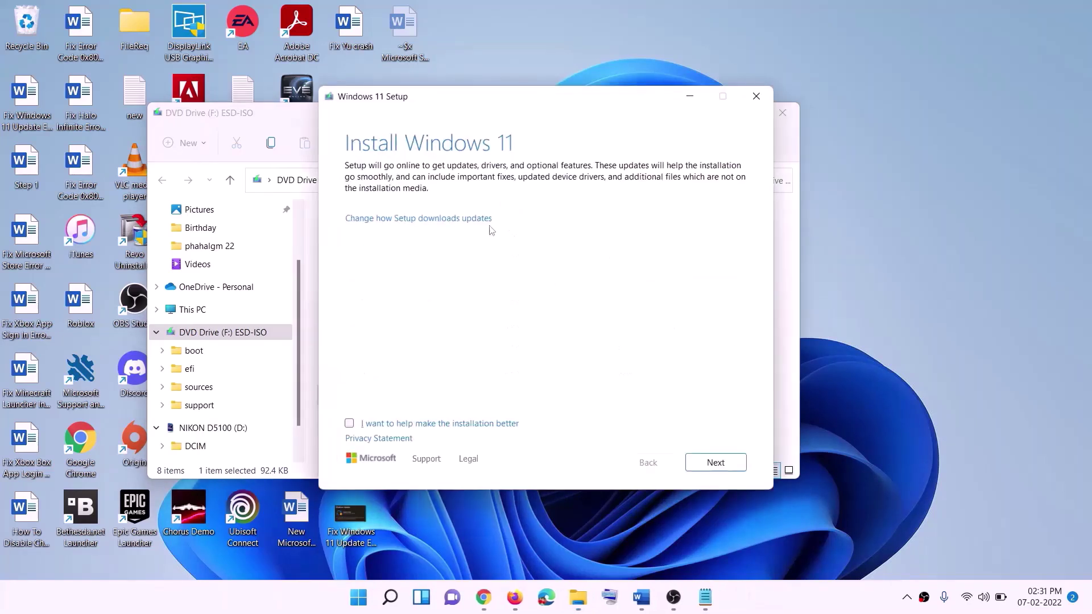
left_click(717, 463)
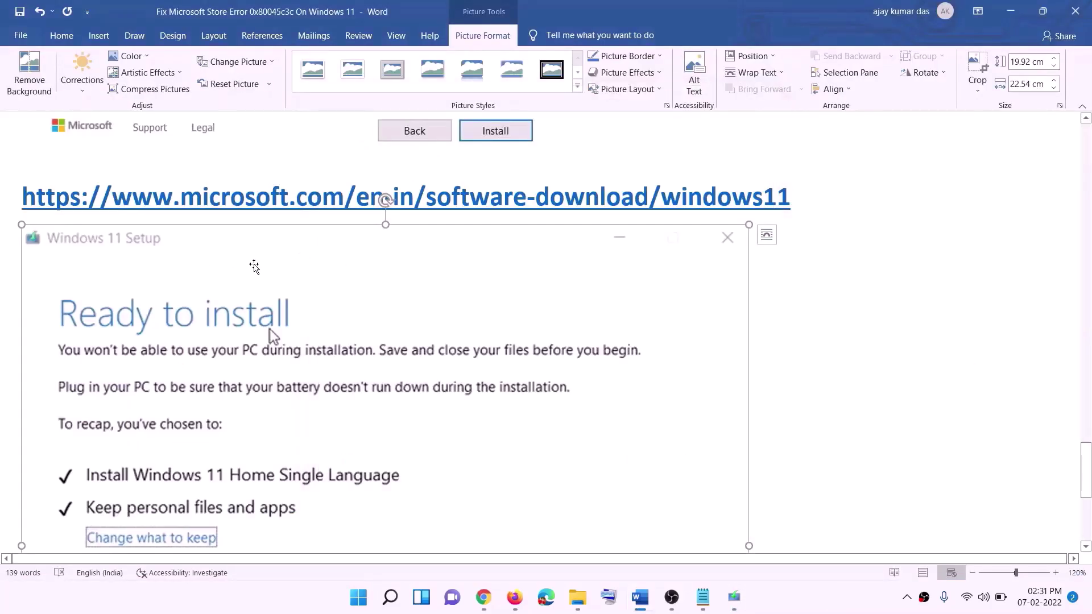
Step: Examine the Ready to install screenshot in the Word document, including the items to keep and the Install option
scroll(253, 262, "down", 3)
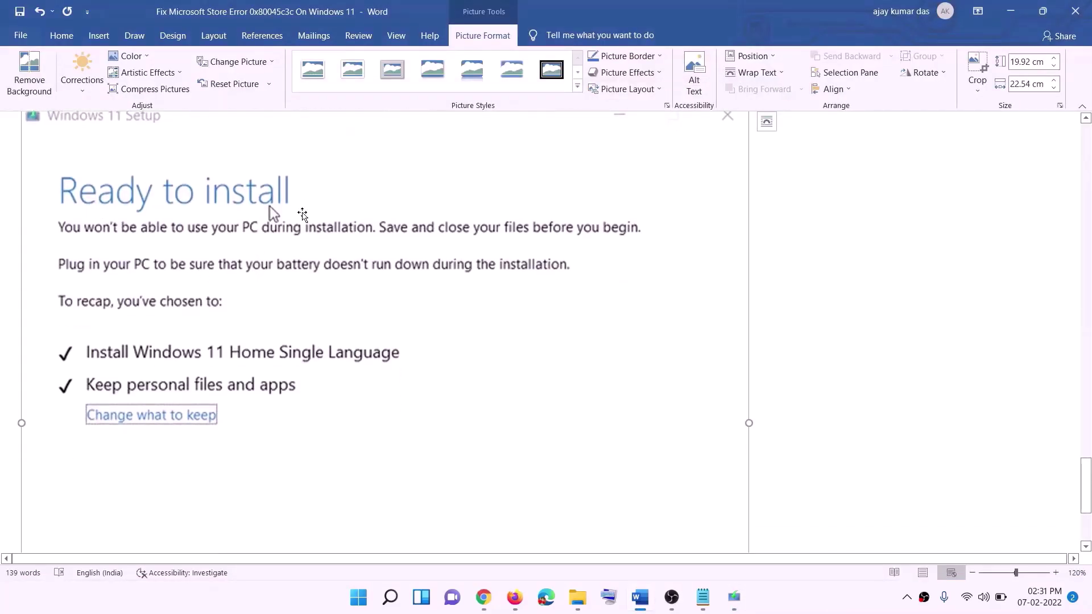
scroll(99, 273, "down", 1)
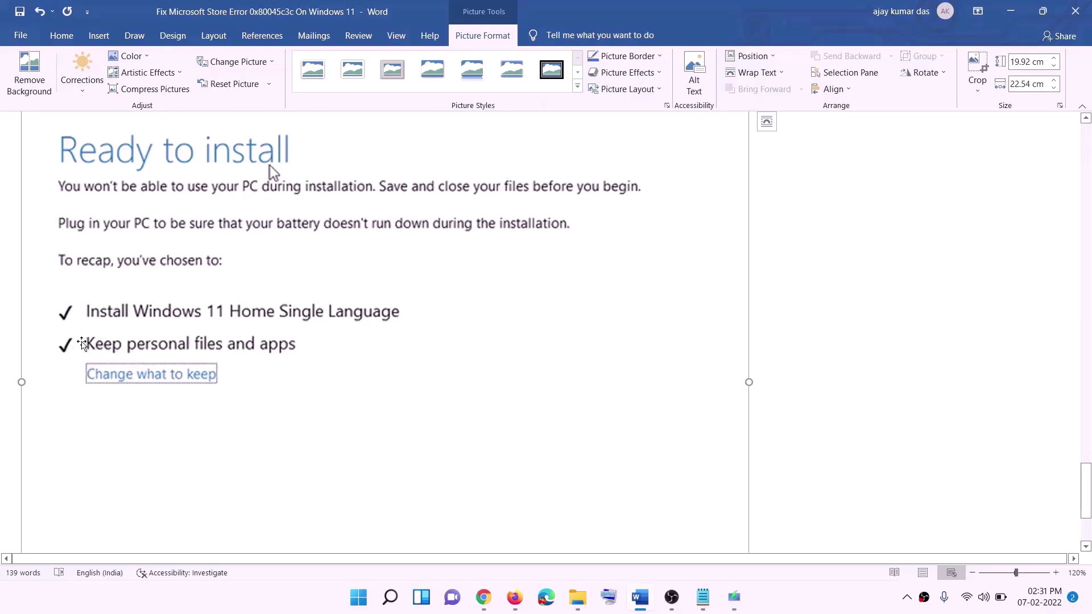
scroll(404, 356, "down", 3)
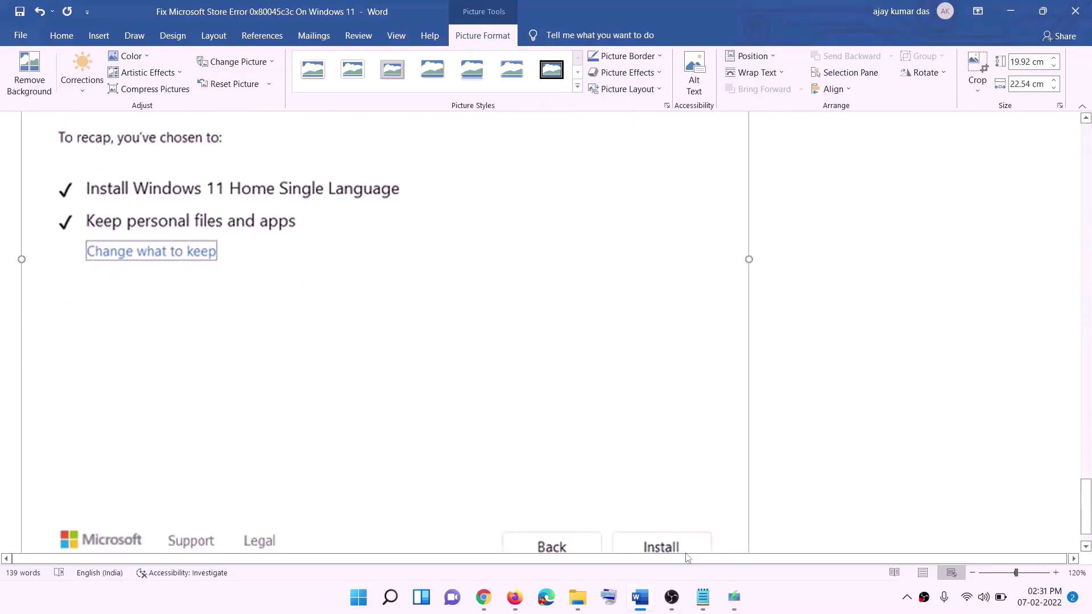
scroll(580, 426, "up", 5)
scroll(580, 425, "up", 1)
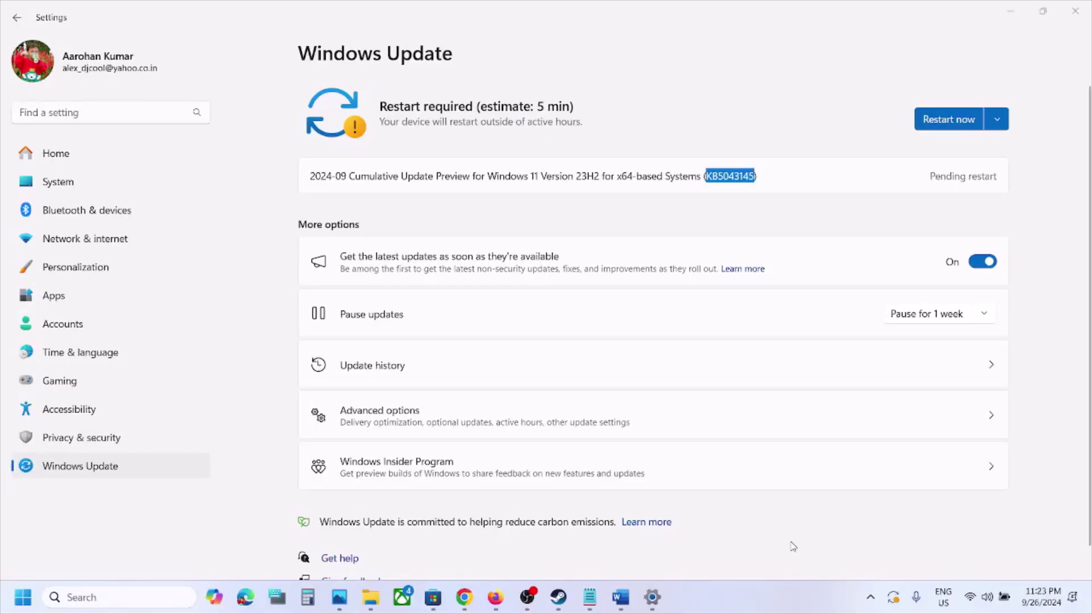
Step: Return to the Windows Update settings and highlight the KB number in the cumulative update's title
left_click(790, 171)
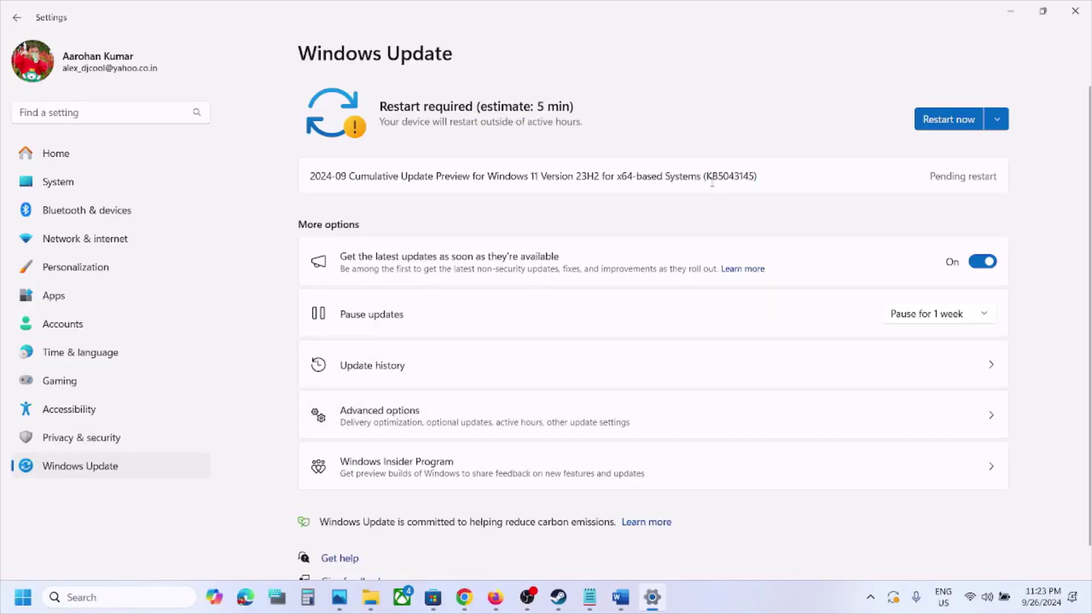
left_click_drag(709, 176, 759, 177)
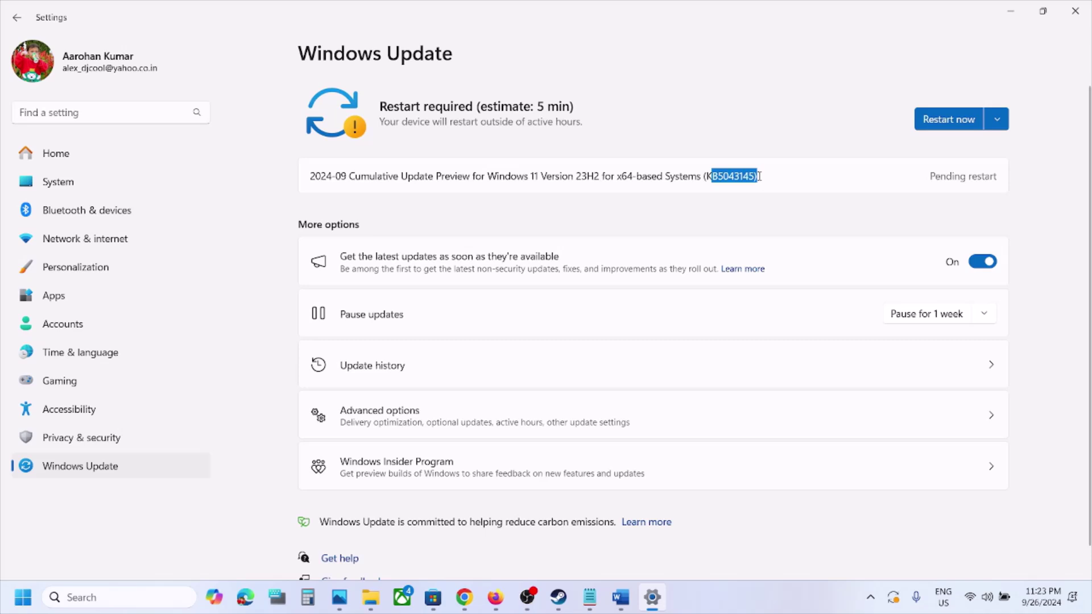